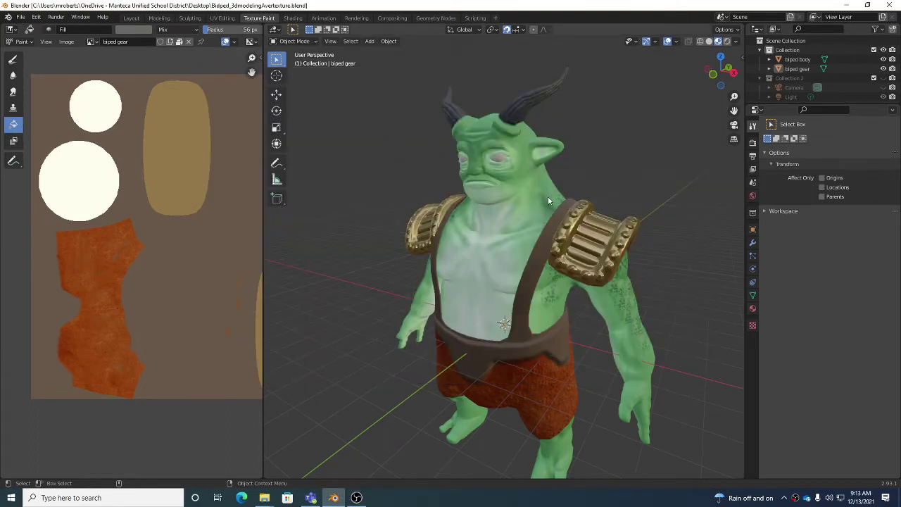
Switch to the Modeling workspace and return to Object Mode while viewing the character
{"action": "middle_click_drag", "start_coordinate": [548, 200], "coordinate": [572, 182]}
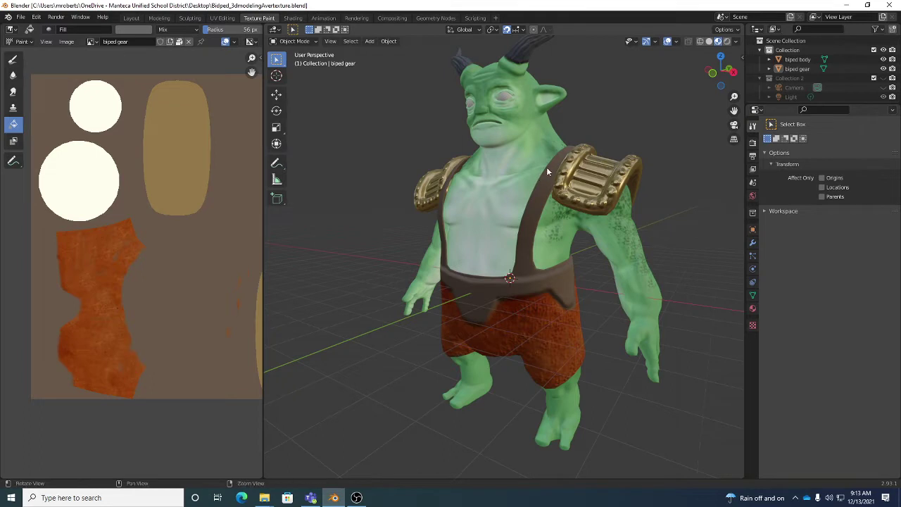
{"action": "middle_click_drag", "start_coordinate": [546, 166], "coordinate": [522, 188]}
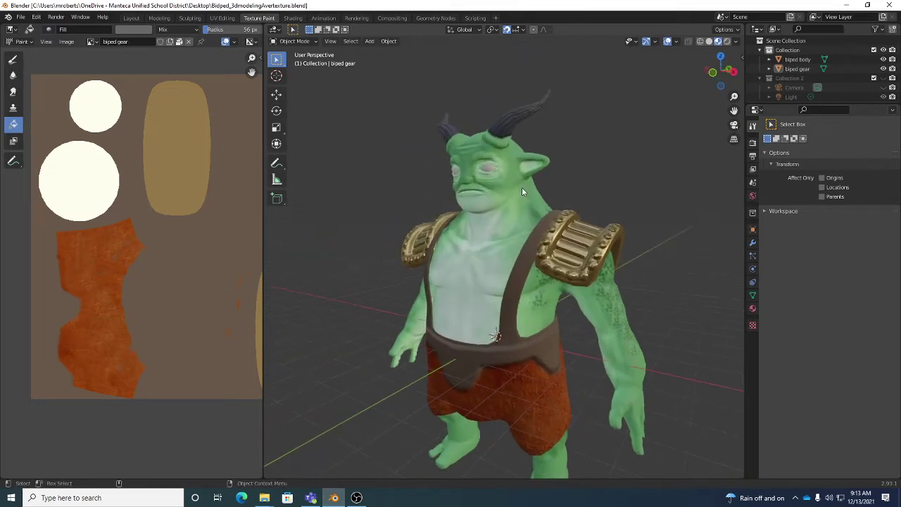
{"action": "mouse_move", "coordinate": [574, 261]}
{"action": "middle_mouse_down"}
{"action": "mouse_move", "coordinate": [572, 269]}
{"action": "mouse_move", "coordinate": [581, 257]}
{"action": "middle_mouse_up"}
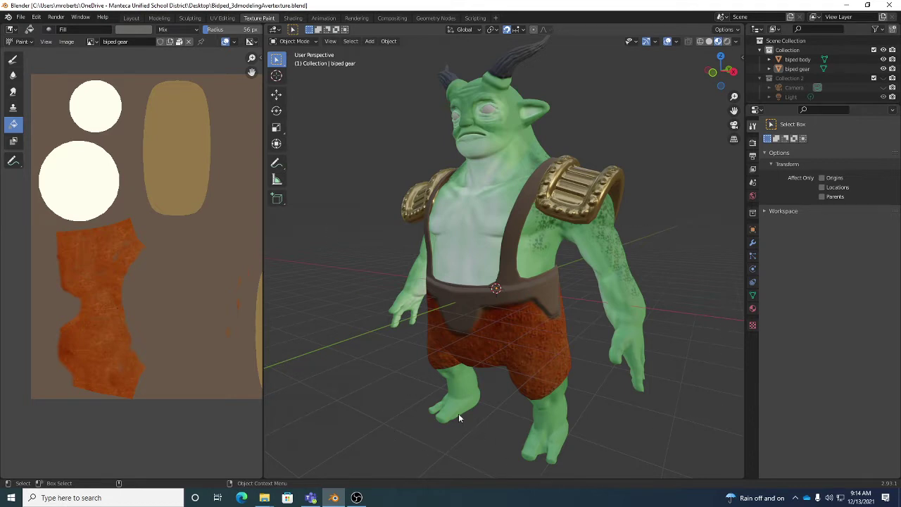
{"action": "left_click", "coordinate": [162, 19]}
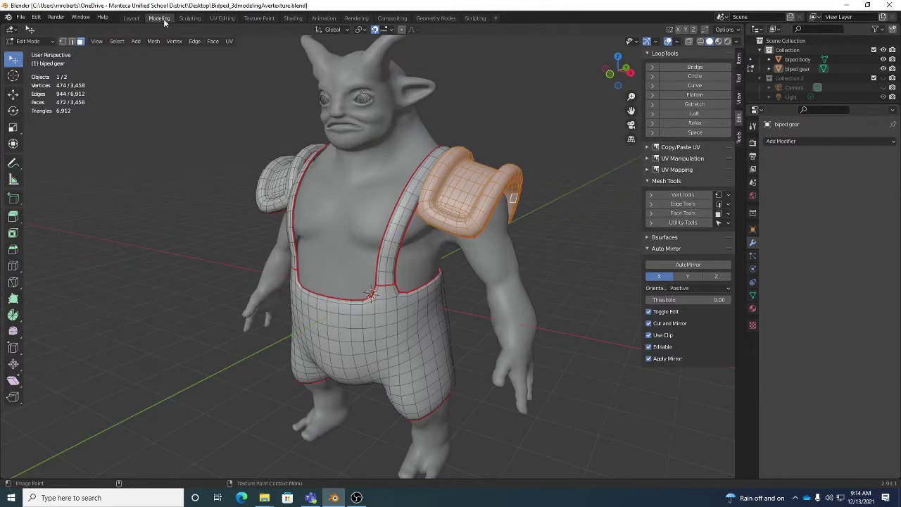
{"action": "middle_click_drag", "start_coordinate": [389, 171], "coordinate": [355, 178]}
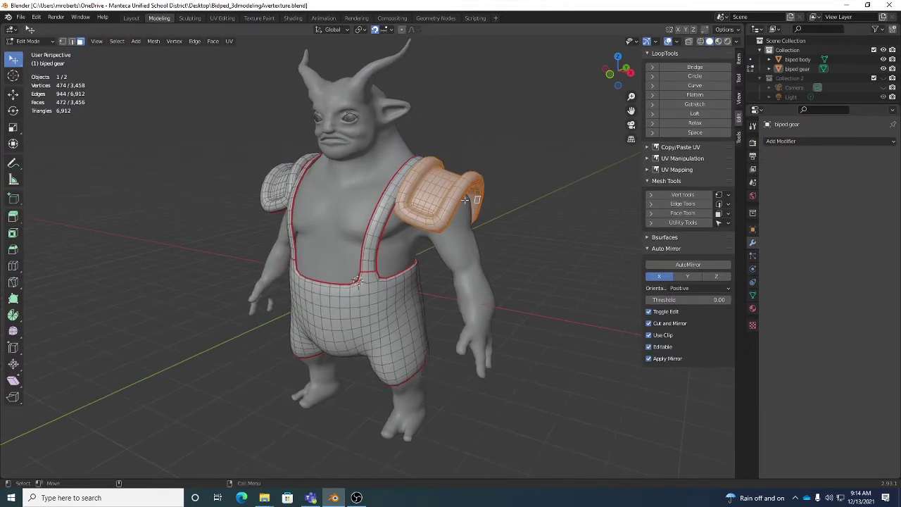
{"action": "key", "text": "Tab"}
{"action": "middle_click_drag", "start_coordinate": [538, 232], "coordinate": [499, 228]}
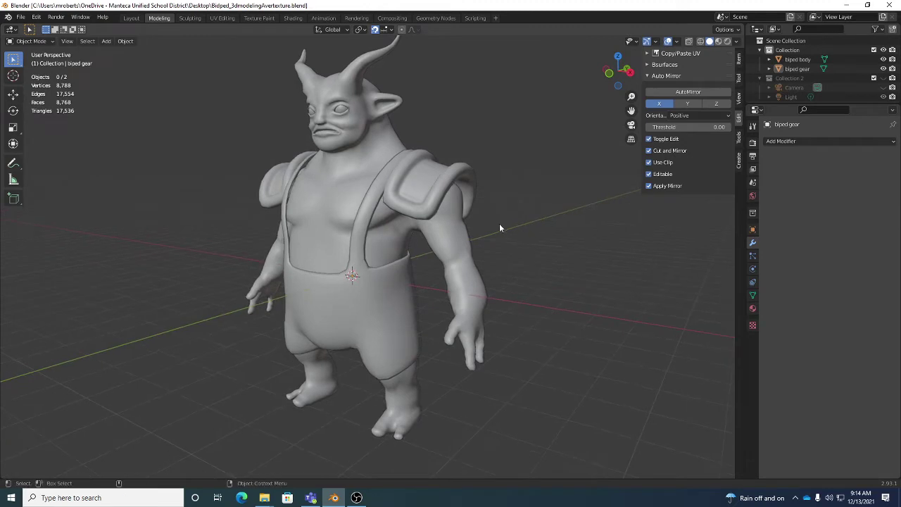
Add a plane mesh to the scene and scale it up
{"action": "left_click", "coordinate": [106, 41]}
{"action": "mouse_move", "coordinate": [116, 53]}
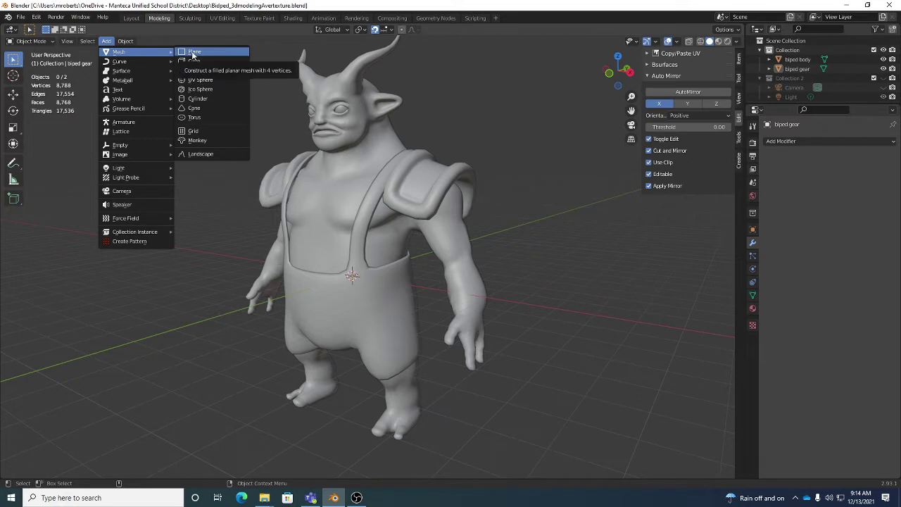
{"action": "left_click", "coordinate": [193, 54]}
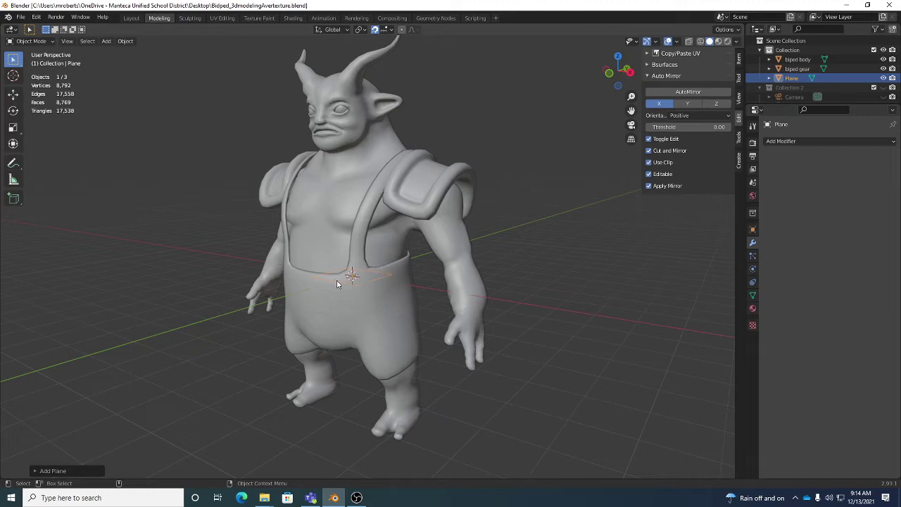
{"action": "key", "text": "shift+space"}
{"action": "key", "text": "s"}
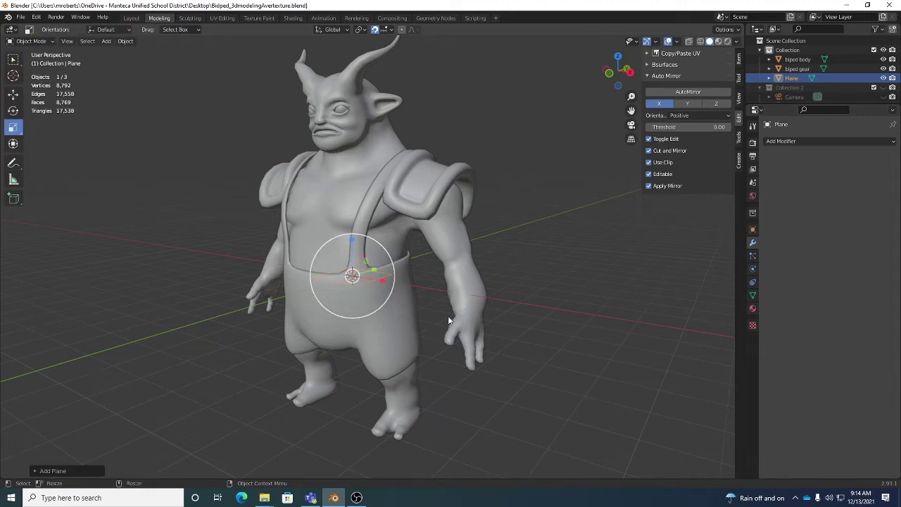
{"action": "middle_click_drag", "start_coordinate": [449, 320], "coordinate": [338, 267]}
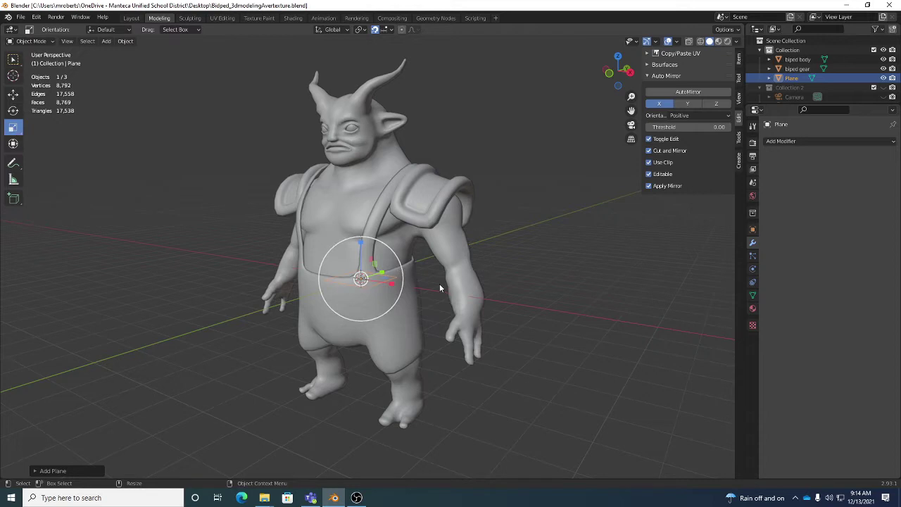
{"action": "key", "text": "s"}
{"action": "left_click", "coordinate": [675, 331]}
{"action": "scroll", "coordinate": [576, 335], "scroll_direction": "down", "scroll_amount": 5}
Scale the plane up several more times into a large floor around the character
{"action": "key", "text": "s"}
{"action": "left_click", "coordinate": [604, 328]}
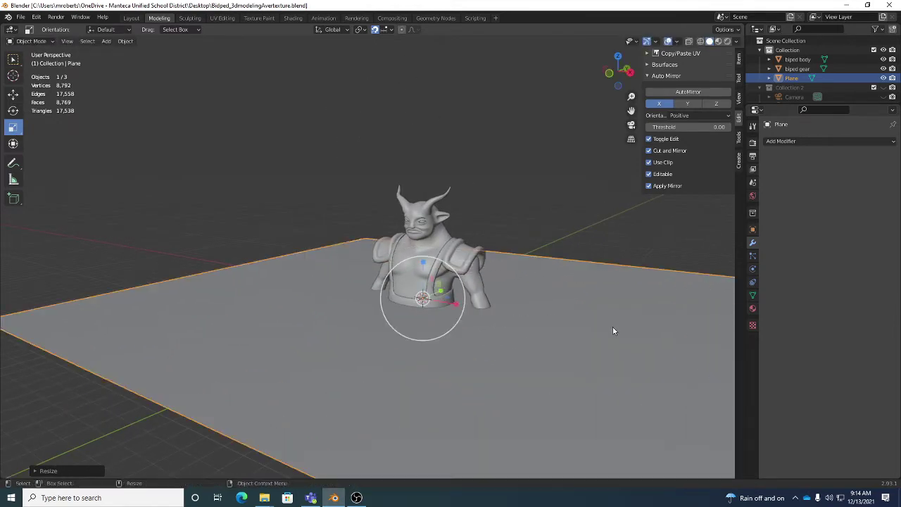
{"action": "key", "text": "s"}
{"action": "left_click", "coordinate": [612, 335]}
{"action": "middle_click_drag", "start_coordinate": [563, 325], "coordinate": [467, 316]}
{"action": "key", "text": "s"}
{"action": "left_click", "coordinate": [483, 304]}
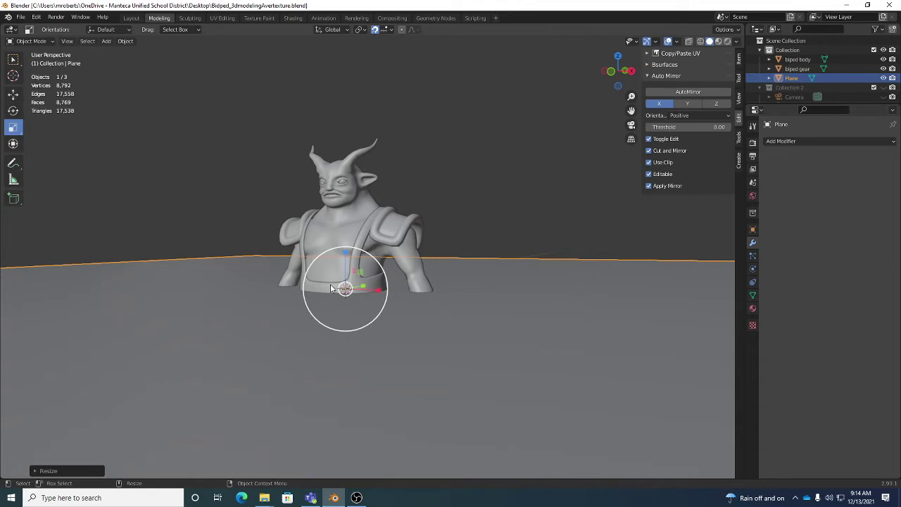
{"action": "key", "text": "shift+space"}
{"action": "key", "text": "g"}
{"action": "middle_click_drag", "start_coordinate": [445, 281], "coordinate": [372, 260]}
Lower the plane along the Z axis to the character's feet, with snapping turned off
{"action": "left_click_drag", "start_coordinate": [370, 255], "coordinate": [377, 354]}
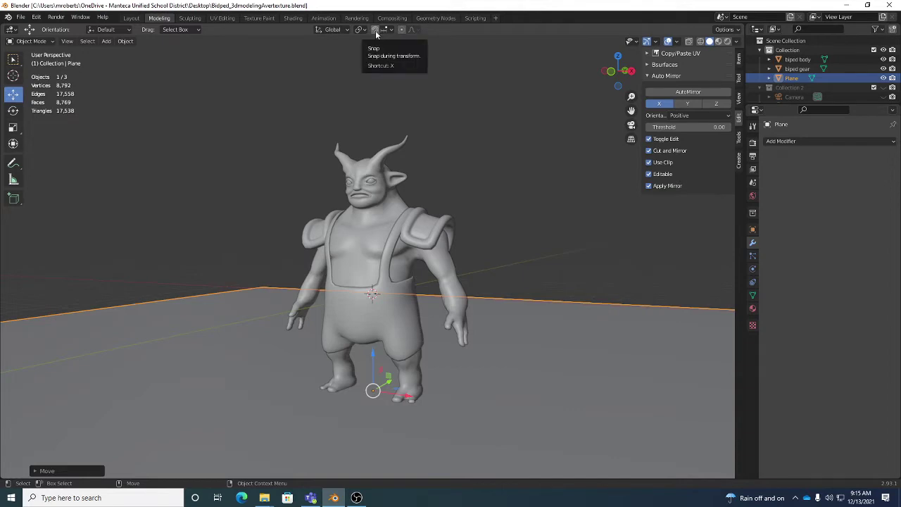
{"action": "middle_click_drag", "start_coordinate": [488, 328], "coordinate": [381, 129]}
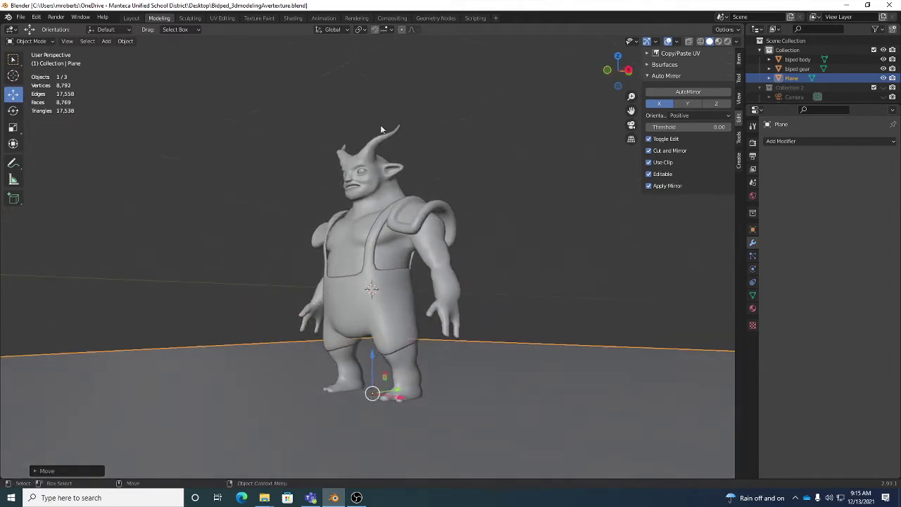
{"action": "left_click", "coordinate": [374, 30]}
{"action": "left_click_drag", "start_coordinate": [371, 352], "coordinate": [376, 352]}
{"action": "middle_click_drag", "start_coordinate": [376, 352], "coordinate": [316, 295]}
Dismiss the Add menu unused, then take the plane into Edit Mode and back to Object Mode
{"action": "left_click", "coordinate": [105, 40]}
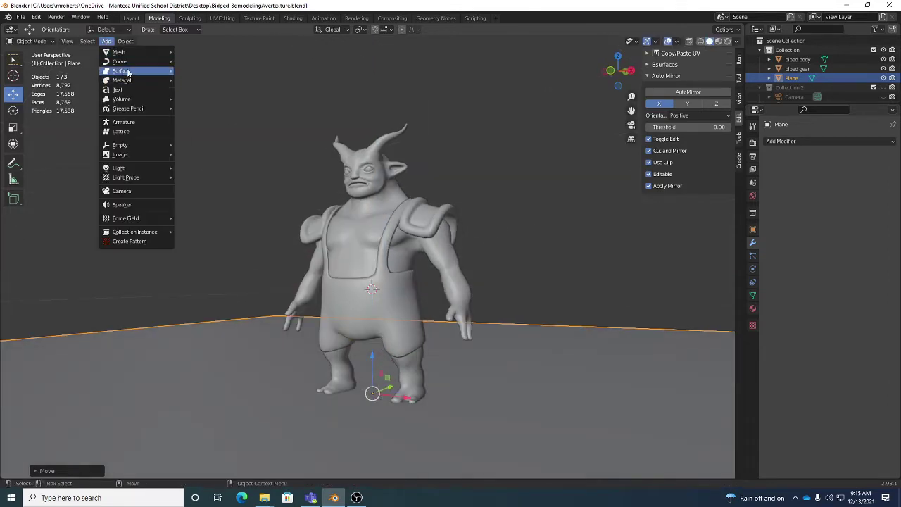
{"action": "mouse_move", "coordinate": [134, 52]}
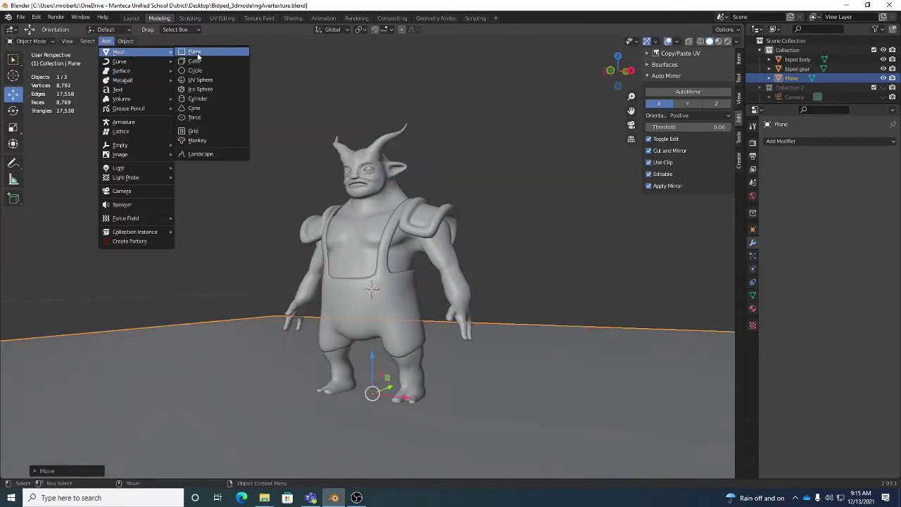
{"action": "middle_click_drag", "start_coordinate": [549, 348], "coordinate": [540, 362]}
{"action": "key", "text": "Tab"}
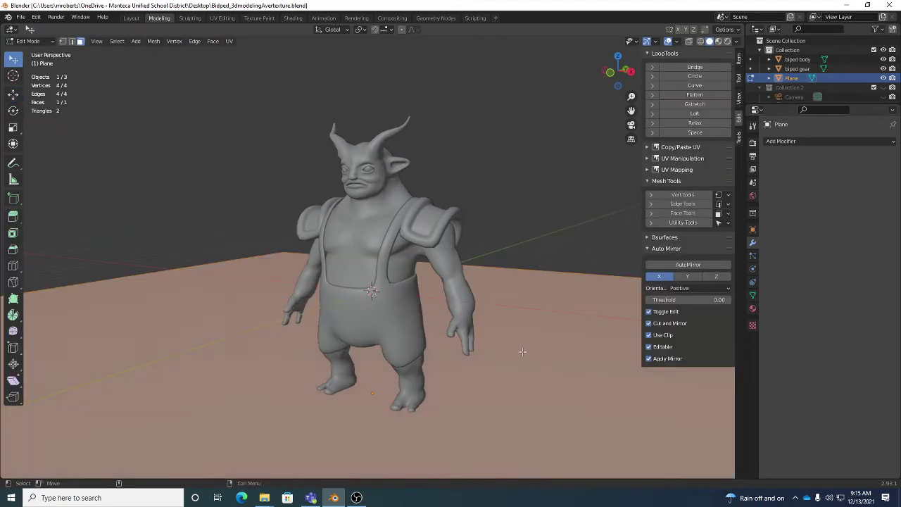
{"action": "left_click", "coordinate": [556, 223]}
{"action": "middle_click_drag", "start_coordinate": [556, 224], "coordinate": [507, 308]}
{"action": "scroll", "coordinate": [497, 269], "scroll_direction": "down", "scroll_amount": 3}
{"action": "scroll", "coordinate": [511, 306], "scroll_direction": "up", "scroll_amount": 4}
{"action": "key", "text": "Tab"}
{"action": "mouse_move", "coordinate": [516, 249]}
{"action": "middle_mouse_down"}
{"action": "mouse_move", "coordinate": [502, 252]}
{"action": "mouse_move", "coordinate": [510, 251]}
{"action": "middle_mouse_up"}
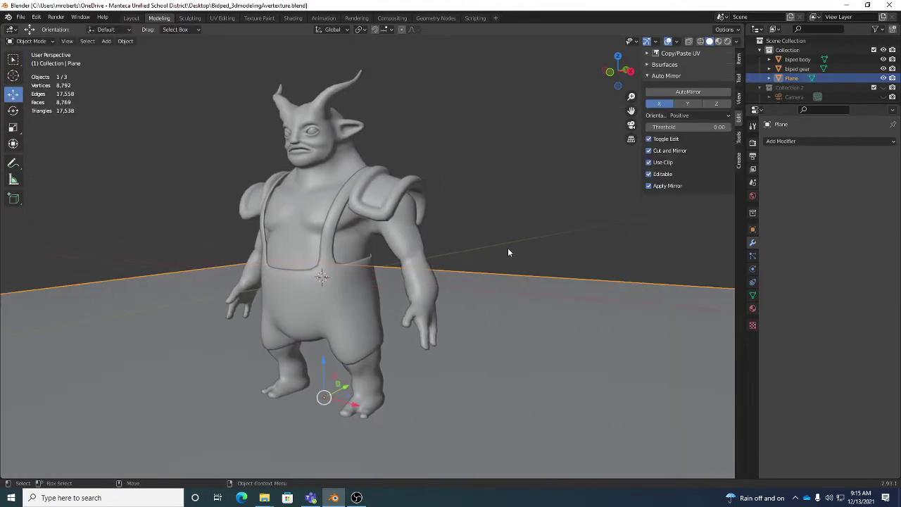
Switch to the Shading workspace, enlarge the 3D view over the node editor, and show Render Properties
{"action": "left_click", "coordinate": [294, 19]}
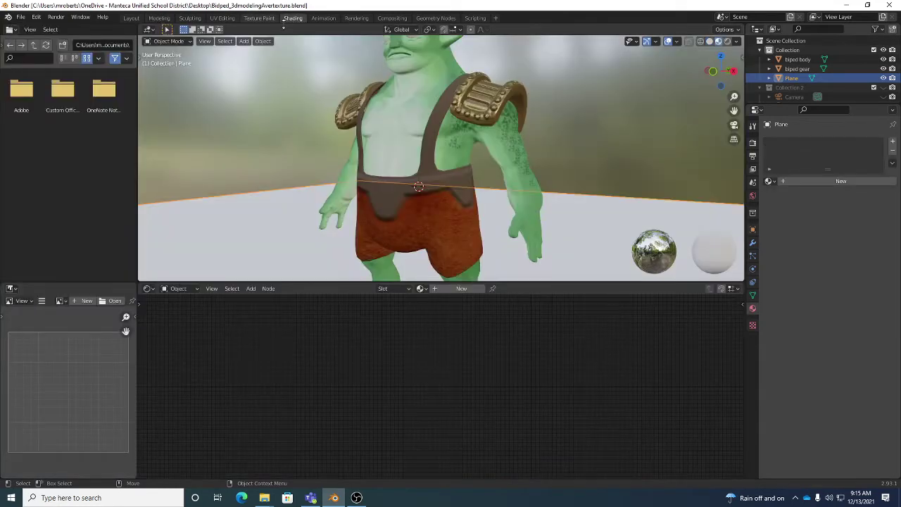
{"action": "scroll", "coordinate": [502, 164], "scroll_direction": "down", "scroll_amount": 5}
{"action": "middle_click_drag", "start_coordinate": [501, 164], "coordinate": [505, 228]}
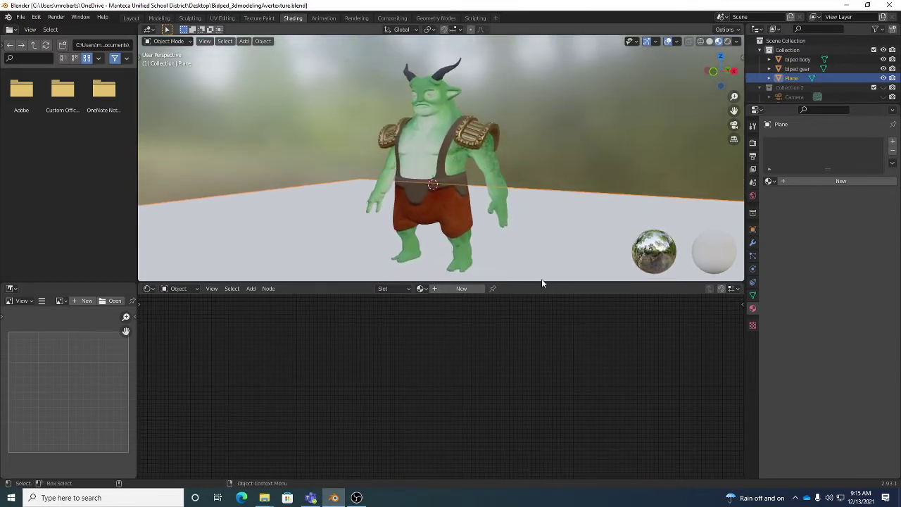
{"action": "left_click_drag", "start_coordinate": [542, 281], "coordinate": [547, 384]}
{"action": "middle_click_drag", "start_coordinate": [554, 298], "coordinate": [527, 263]}
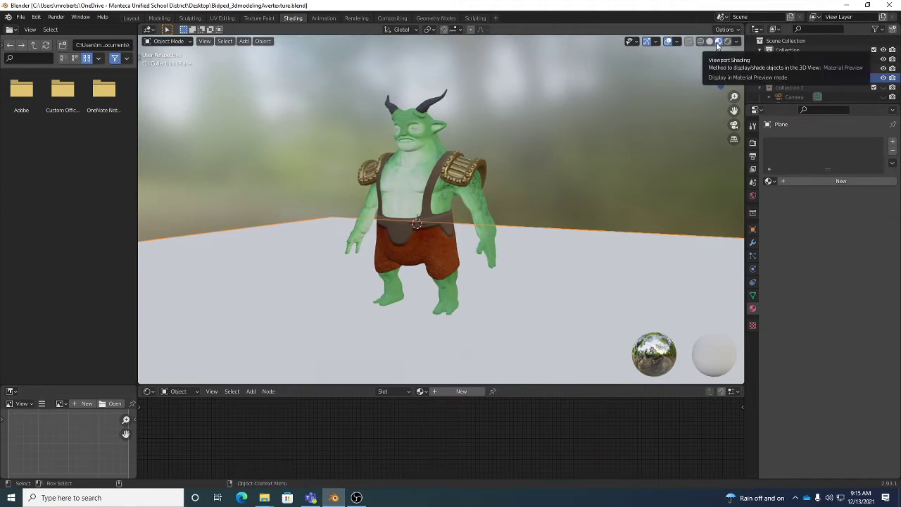
{"action": "left_click", "coordinate": [753, 143]}
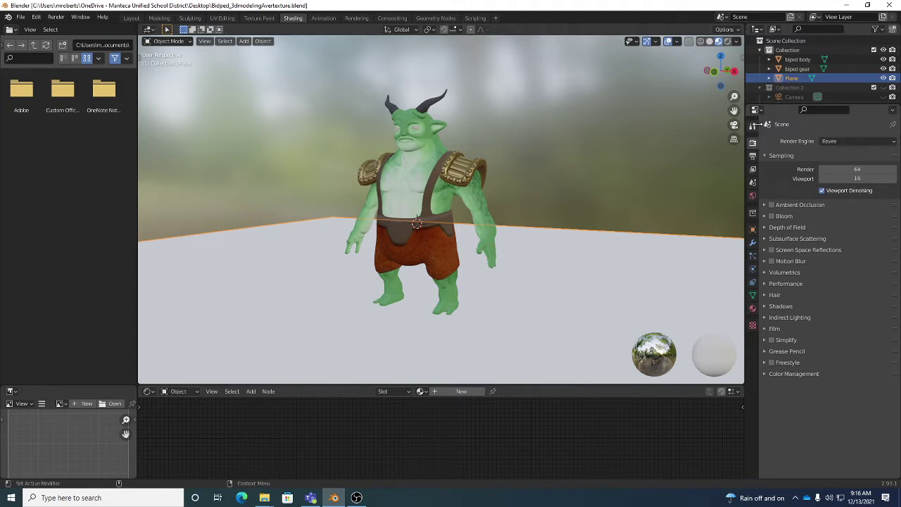
Turn on Screen Space Reflections in the Eevee render settings
{"action": "left_click", "coordinate": [753, 125]}
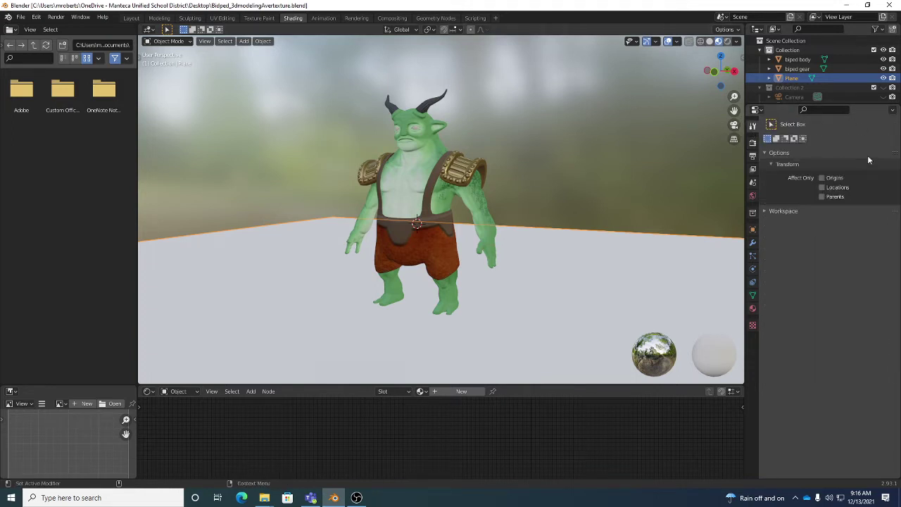
{"action": "left_click", "coordinate": [753, 143]}
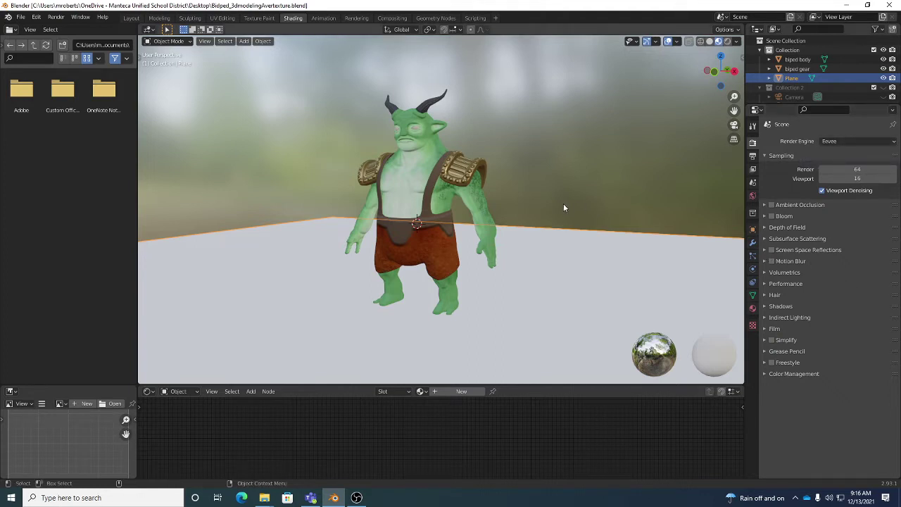
{"action": "scroll", "coordinate": [492, 188], "scroll_direction": "up", "scroll_amount": 5}
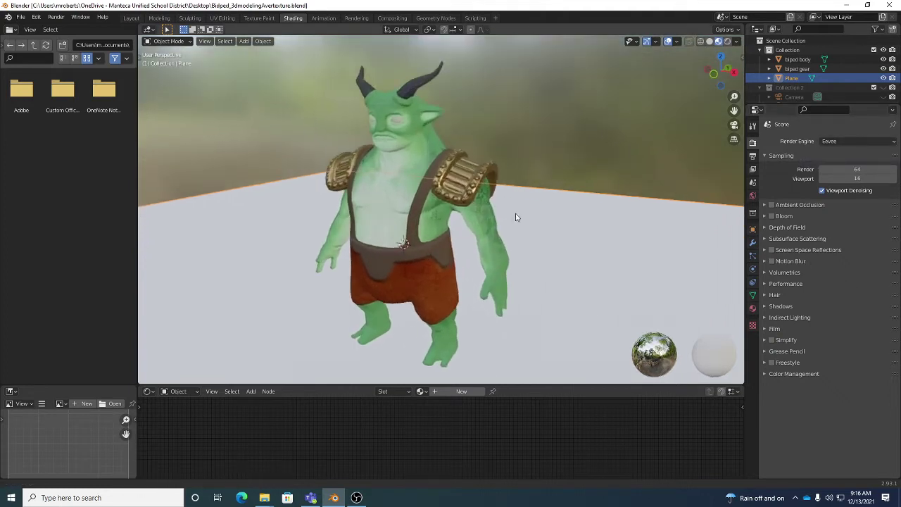
{"action": "scroll", "coordinate": [540, 217], "scroll_direction": "down", "scroll_amount": 1}
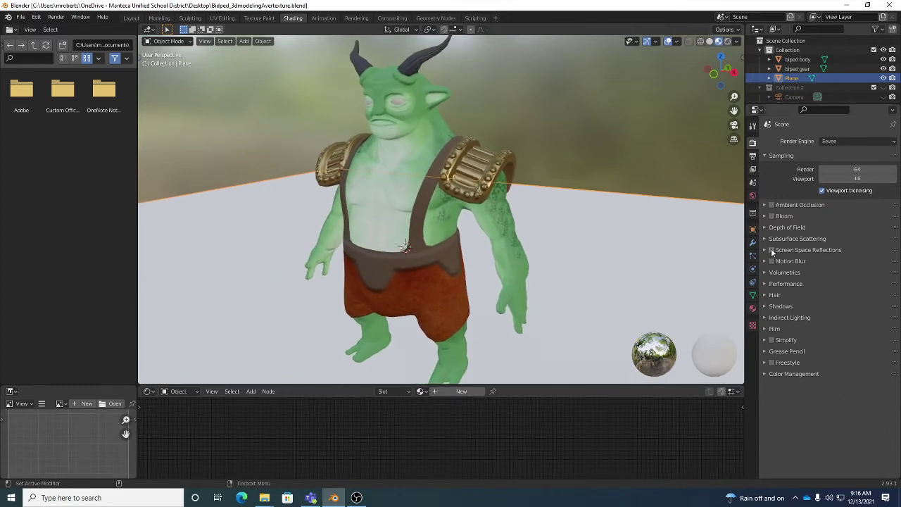
{"action": "left_click", "coordinate": [771, 250]}
{"action": "middle_click_drag", "start_coordinate": [525, 192], "coordinate": [508, 182]}
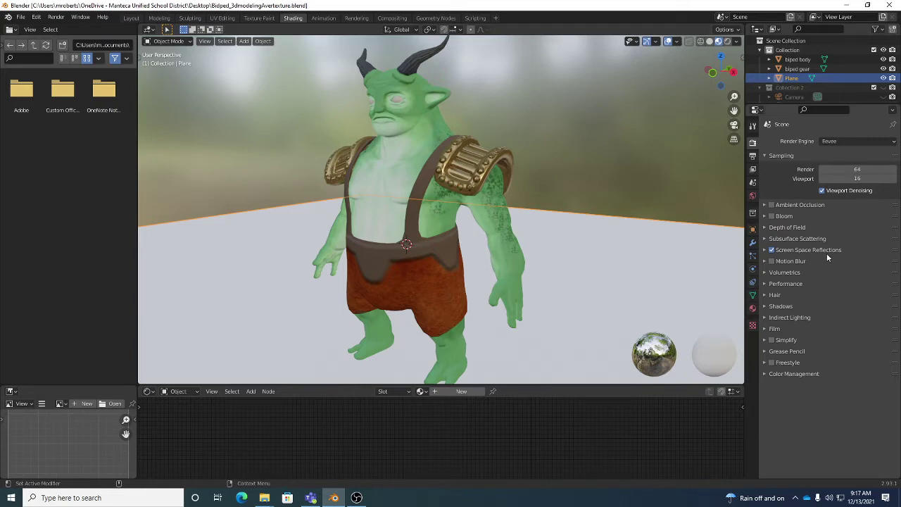
{"action": "middle_click_drag", "start_coordinate": [556, 194], "coordinate": [513, 188]}
Toggle Screen Space Reflections off and back on, then enable Bloom
{"action": "left_click", "coordinate": [781, 252]}
{"action": "left_click", "coordinate": [769, 251]}
{"action": "left_click", "coordinate": [771, 251]}
{"action": "left_click", "coordinate": [771, 249]}
{"action": "middle_click_drag", "start_coordinate": [577, 211], "coordinate": [510, 166]}
{"action": "left_click", "coordinate": [772, 217]}
{"action": "left_click", "coordinate": [772, 217]}
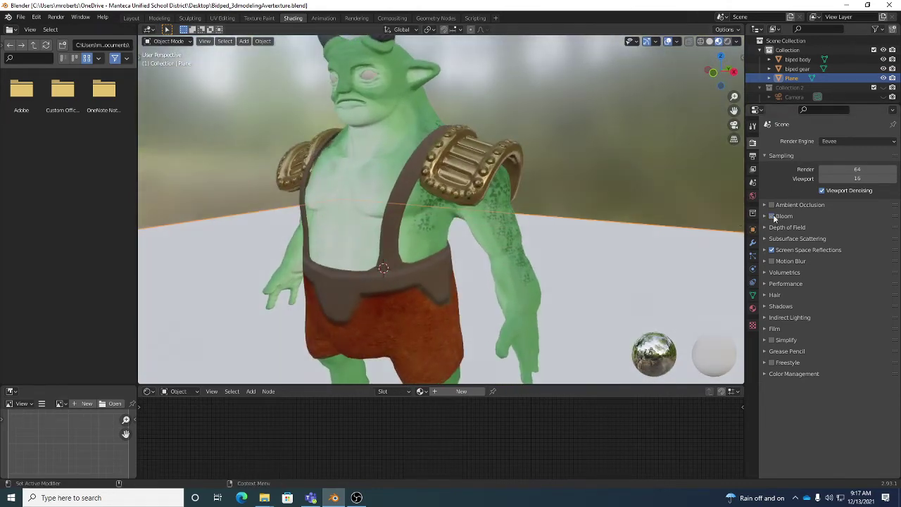
Expand Bloom, raise its Intensity to 0.190, then switch Bloom off
{"action": "left_click", "coordinate": [772, 216]}
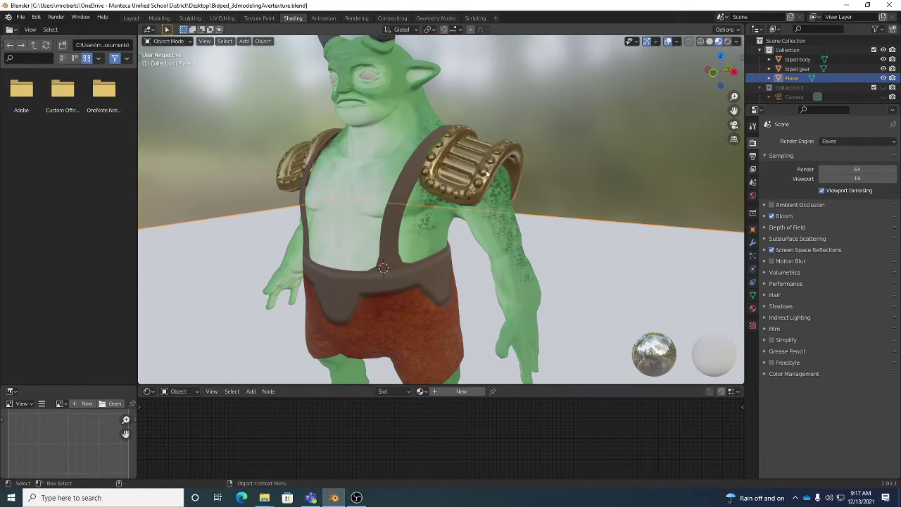
{"action": "left_click", "coordinate": [777, 218]}
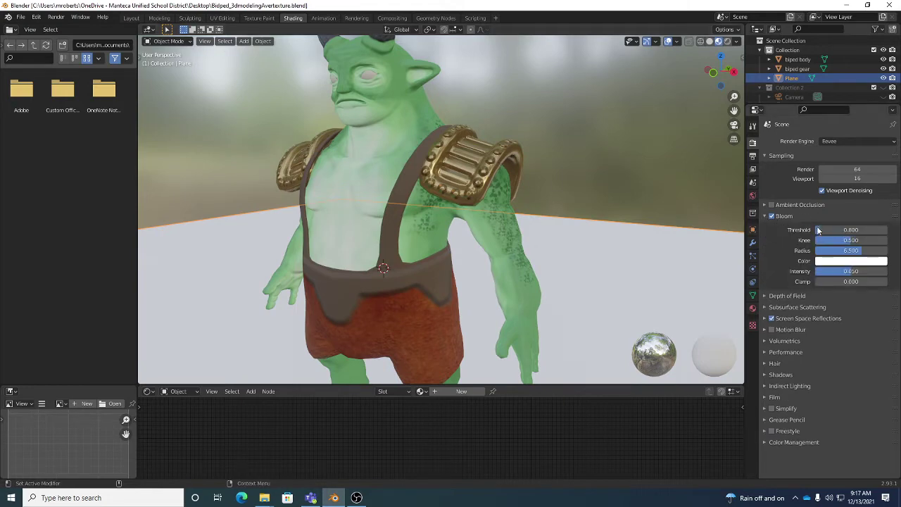
{"action": "left_click_drag", "start_coordinate": [852, 273], "coordinate": [870, 251]}
{"action": "mouse_move", "coordinate": [480, 204]}
{"action": "middle_mouse_down"}
{"action": "mouse_move", "coordinate": [528, 194]}
{"action": "mouse_move", "coordinate": [497, 203]}
{"action": "middle_mouse_up"}
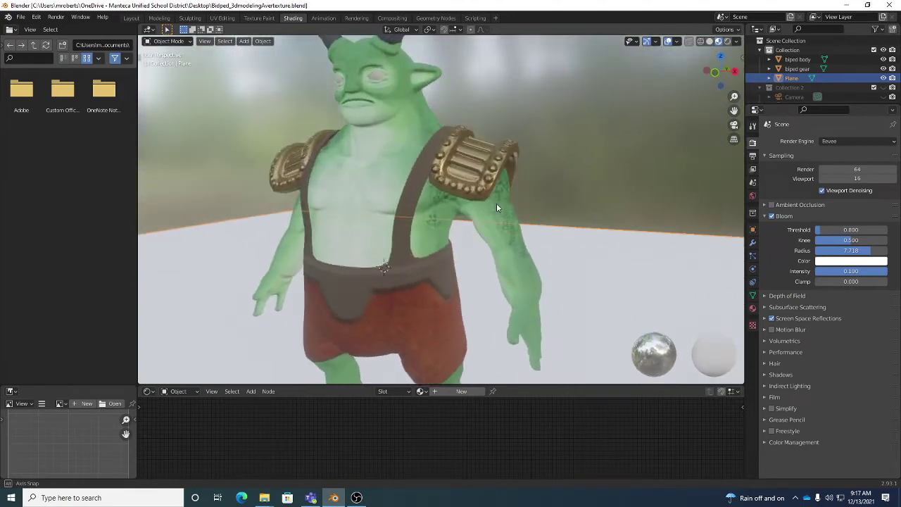
{"action": "left_click", "coordinate": [771, 216]}
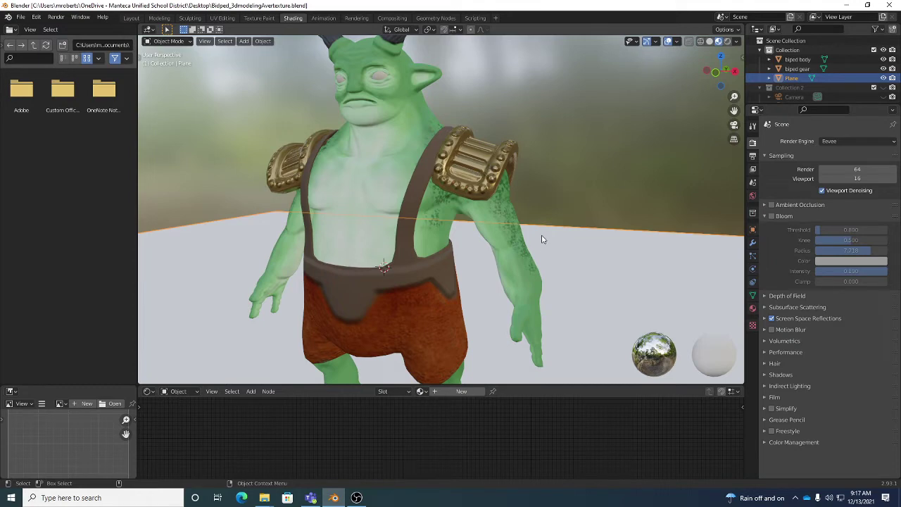
Toggle Screen Space Reflections off and back on to compare the shoulder pads
{"action": "middle_click_drag", "start_coordinate": [540, 244], "coordinate": [531, 201]}
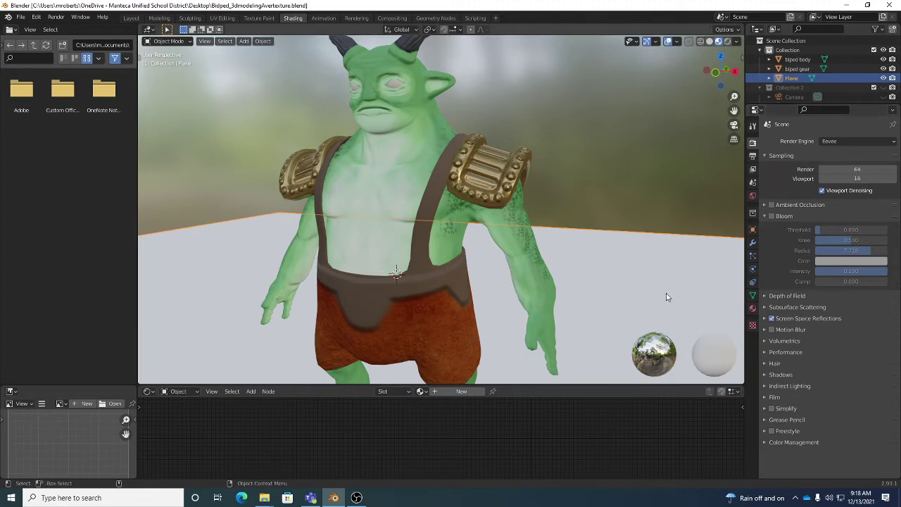
{"action": "left_click", "coordinate": [771, 318]}
{"action": "left_click", "coordinate": [771, 318]}
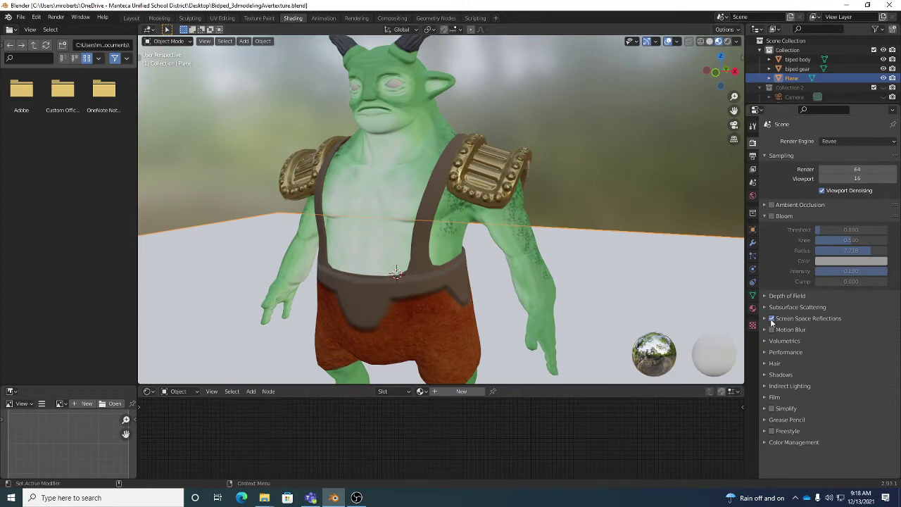
{"action": "left_click", "coordinate": [772, 318]}
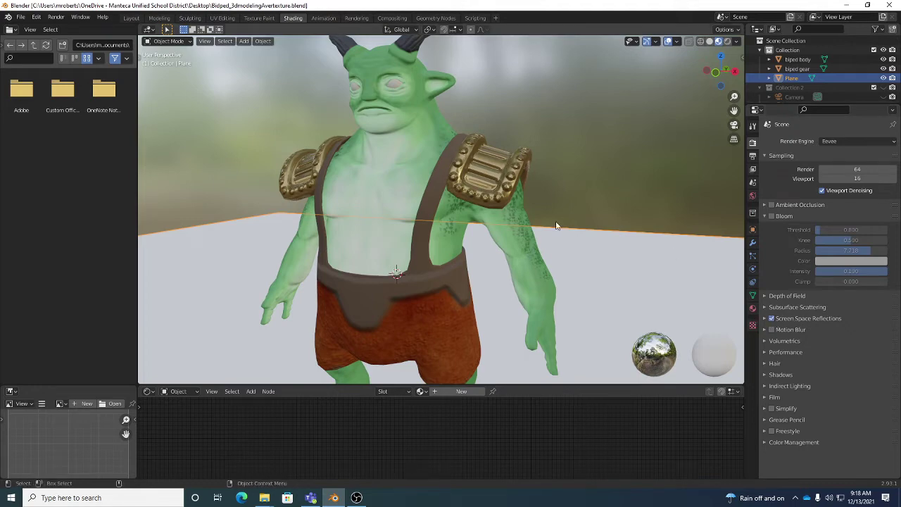
Keep Eevee as the render engine, collapse Bloom, and lengthen the Outliner to list the Light
{"action": "middle_click_drag", "start_coordinate": [517, 192], "coordinate": [708, 121]}
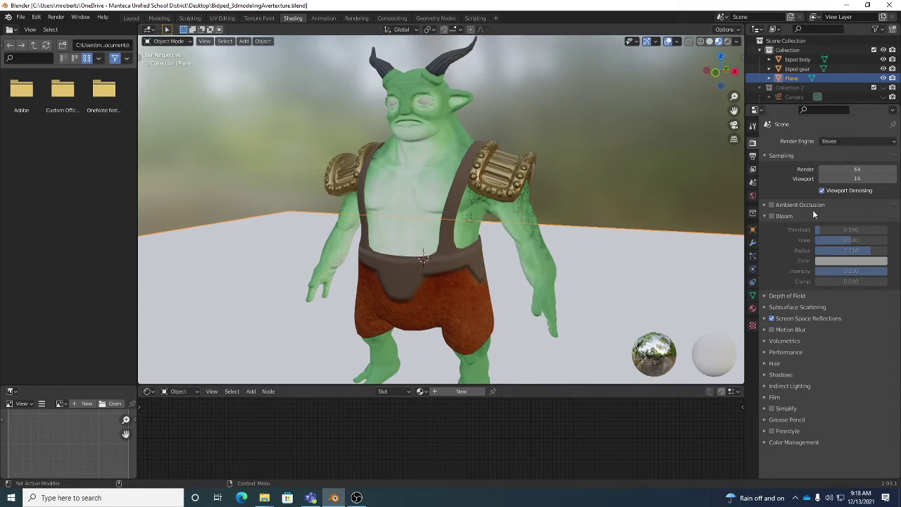
{"action": "left_click", "coordinate": [843, 140]}
{"action": "left_click", "coordinate": [850, 144]}
{"action": "left_click", "coordinate": [765, 215]}
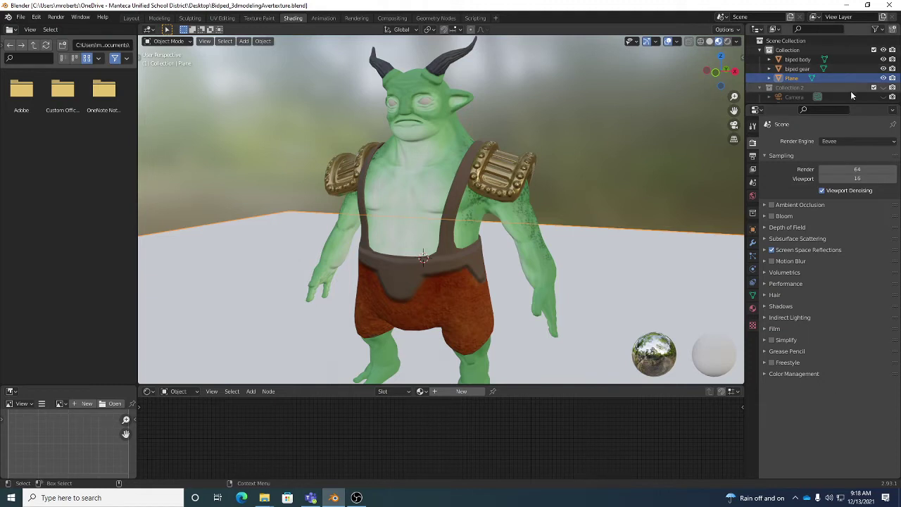
{"action": "left_click_drag", "start_coordinate": [852, 103], "coordinate": [852, 135]}
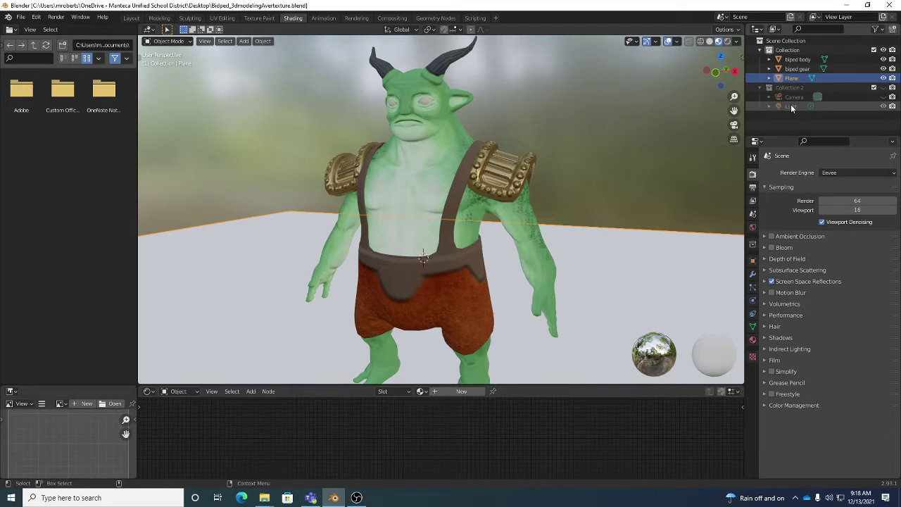
Enable Collection 2, make its Camera and Light visible, and select the Light
{"action": "left_click", "coordinate": [884, 89]}
{"action": "left_click", "coordinate": [883, 106]}
{"action": "left_click", "coordinate": [883, 106]}
{"action": "left_click", "coordinate": [884, 97]}
{"action": "left_click", "coordinate": [884, 98]}
{"action": "left_click", "coordinate": [883, 97]}
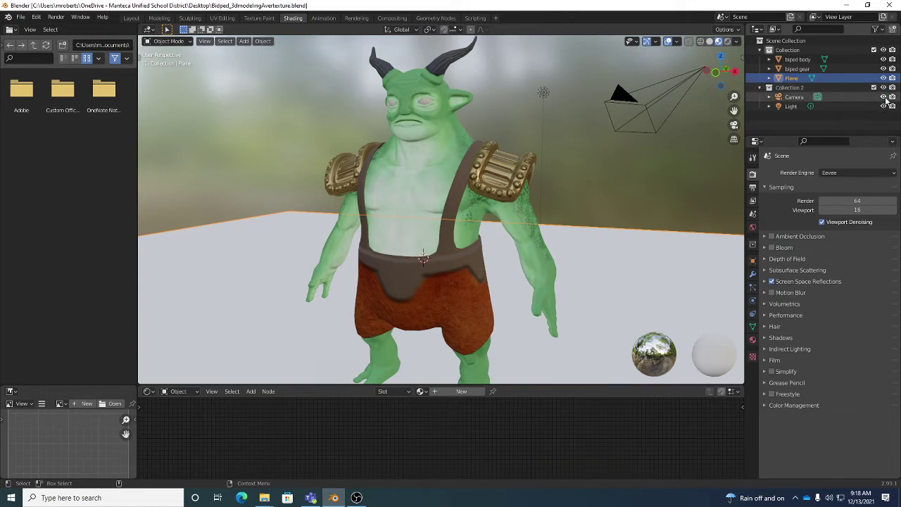
{"action": "left_click", "coordinate": [791, 107]}
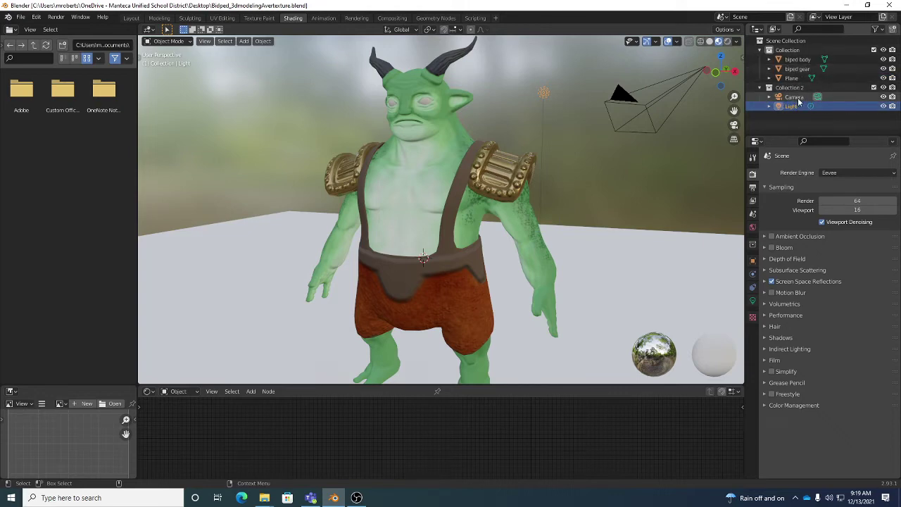
Hide and re-show the Camera and Light, then select the Light again
{"action": "left_click", "coordinate": [883, 97]}
{"action": "left_click", "coordinate": [883, 106]}
{"action": "left_click", "coordinate": [883, 106]}
{"action": "left_click", "coordinate": [883, 97]}
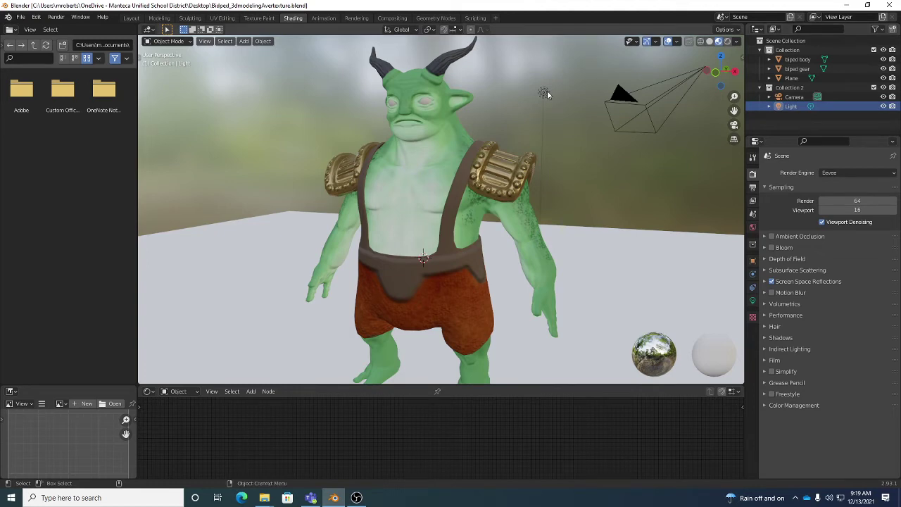
{"action": "left_click", "coordinate": [791, 107]}
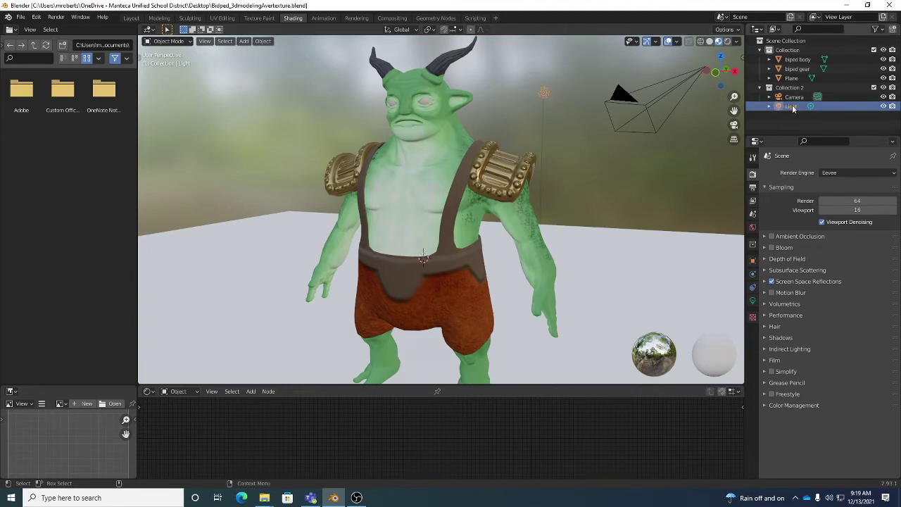
Change the scene Light to a Sun lamp and compare Solid with Material Preview shading
{"action": "left_click", "coordinate": [752, 301]}
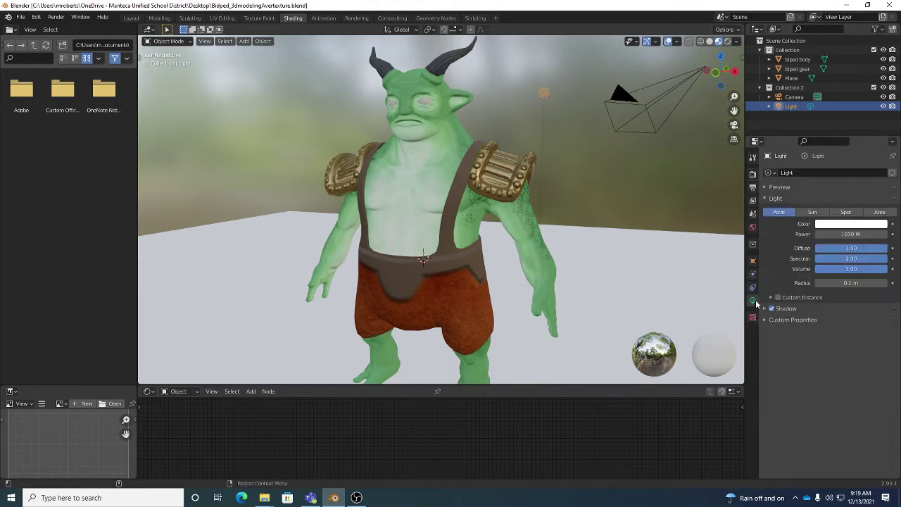
{"action": "left_click", "coordinate": [811, 213]}
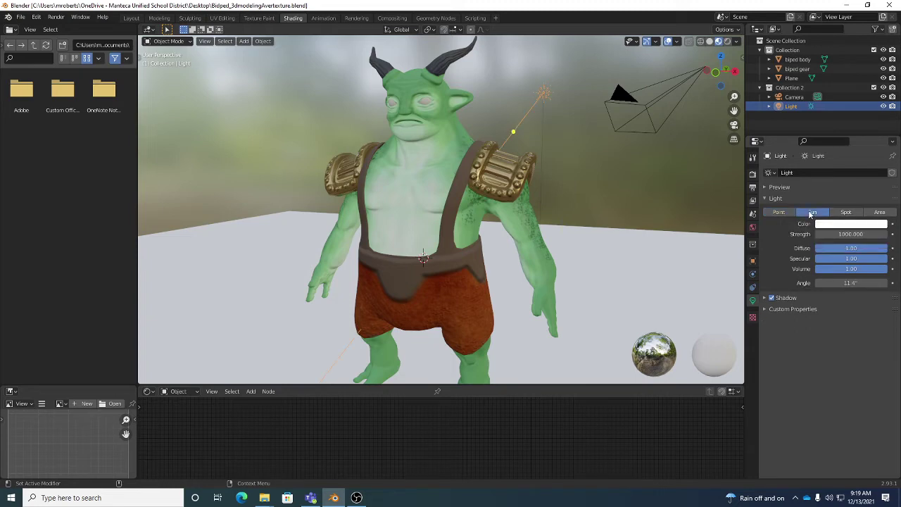
{"action": "middle_click_drag", "start_coordinate": [591, 190], "coordinate": [514, 159]}
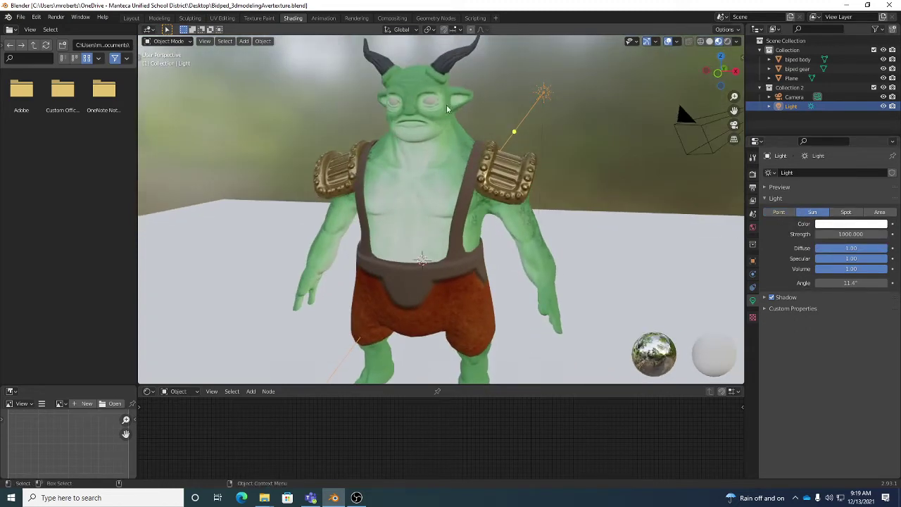
{"action": "left_click", "coordinate": [709, 42]}
{"action": "left_click", "coordinate": [718, 42]}
Enable Scene Lights in the viewport shading and set the Sun strength to 30
{"action": "left_click", "coordinate": [736, 42]}
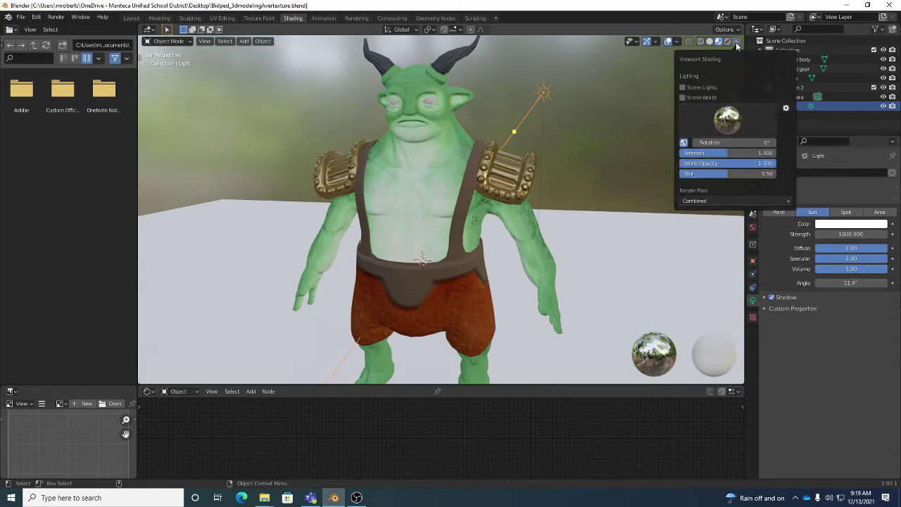
{"action": "left_click", "coordinate": [682, 87]}
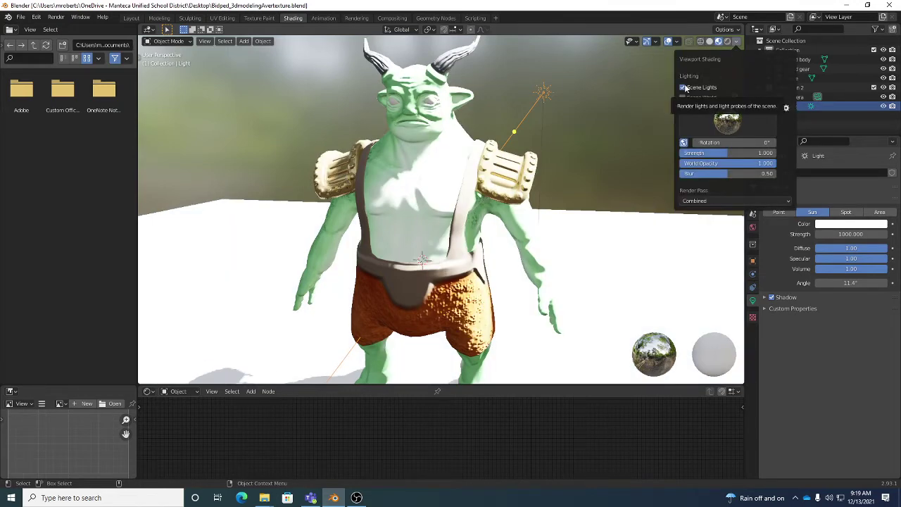
{"action": "mouse_move", "coordinate": [567, 151]}
{"action": "middle_mouse_down"}
{"action": "mouse_move", "coordinate": [478, 153]}
{"action": "mouse_move", "coordinate": [567, 155]}
{"action": "mouse_move", "coordinate": [567, 146]}
{"action": "middle_mouse_up"}
{"action": "left_click", "coordinate": [863, 234]}
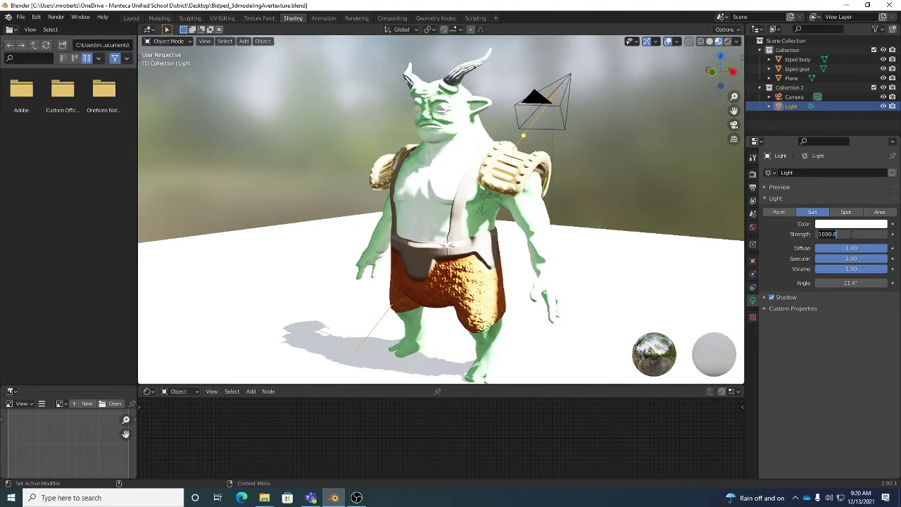
{"action": "type", "text": "30"}
{"action": "key", "text": "Return"}
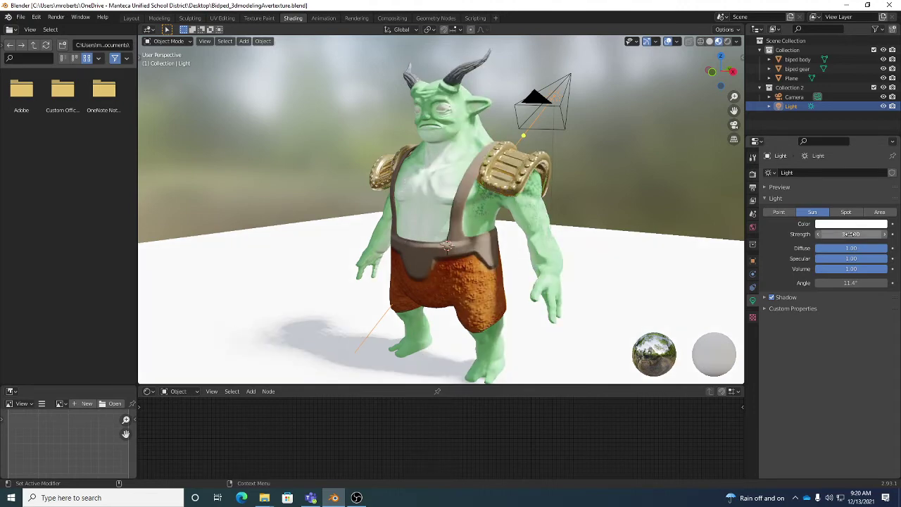
Move the Sun up and left and aim it at the character's head
{"action": "middle_click_drag", "start_coordinate": [592, 190], "coordinate": [578, 176]}
{"action": "key", "text": "shift+space"}
{"action": "key", "text": "g"}
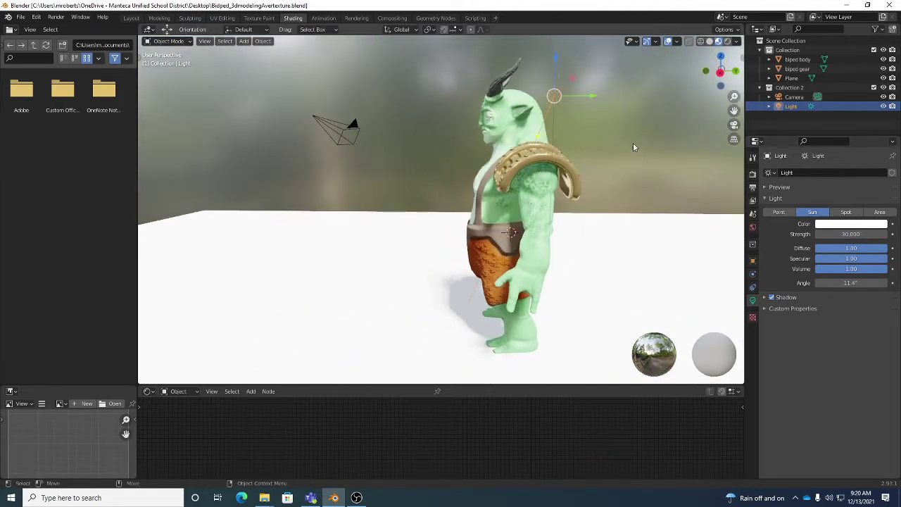
{"action": "left_click_drag", "start_coordinate": [617, 138], "coordinate": [496, 120]}
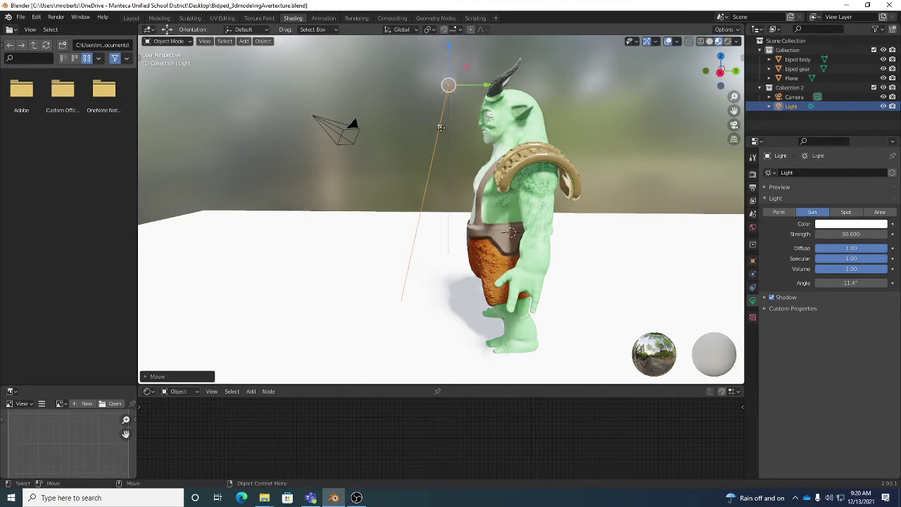
{"action": "left_click_drag", "start_coordinate": [438, 125], "coordinate": [483, 135]}
{"action": "middle_click_drag", "start_coordinate": [483, 135], "coordinate": [534, 152]}
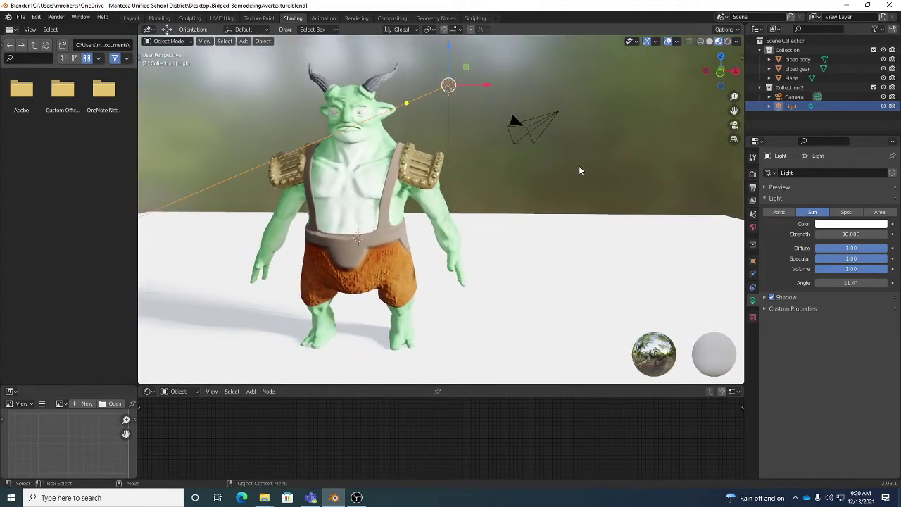
Rotate and reposition the Sun so the shadow falls behind the character, then inspect the lighting
{"action": "key", "text": "r"}
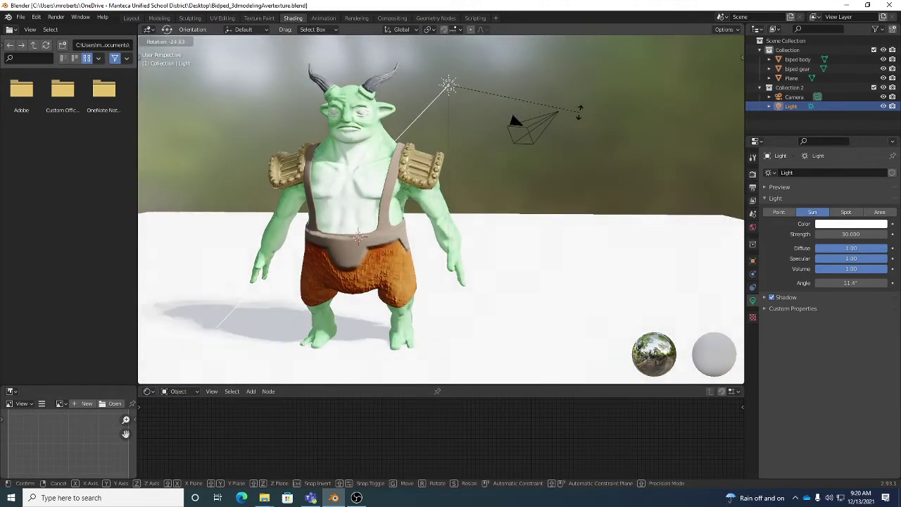
{"action": "left_click", "coordinate": [580, 111]}
{"action": "mouse_move", "coordinate": [579, 111]}
{"action": "middle_mouse_down"}
{"action": "mouse_move", "coordinate": [535, 131]}
{"action": "mouse_move", "coordinate": [569, 157]}
{"action": "mouse_move", "coordinate": [537, 144]}
{"action": "mouse_move", "coordinate": [644, 161]}
{"action": "mouse_move", "coordinate": [589, 191]}
{"action": "mouse_move", "coordinate": [608, 179]}
{"action": "middle_mouse_up"}
{"action": "key", "text": "r"}
{"action": "key", "text": "g"}
{"action": "left_click", "coordinate": [507, 140]}
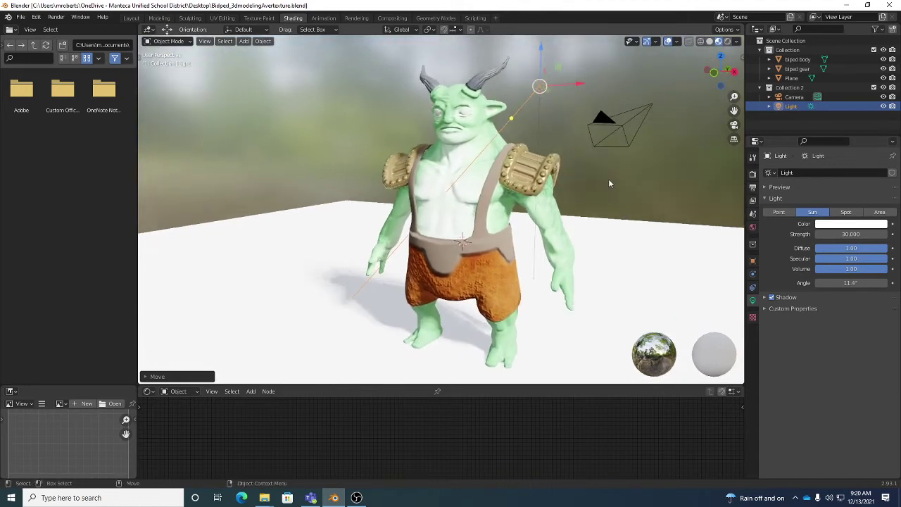
{"action": "left_click", "coordinate": [736, 40]}
{"action": "middle_click_drag", "start_coordinate": [566, 199], "coordinate": [519, 204]}
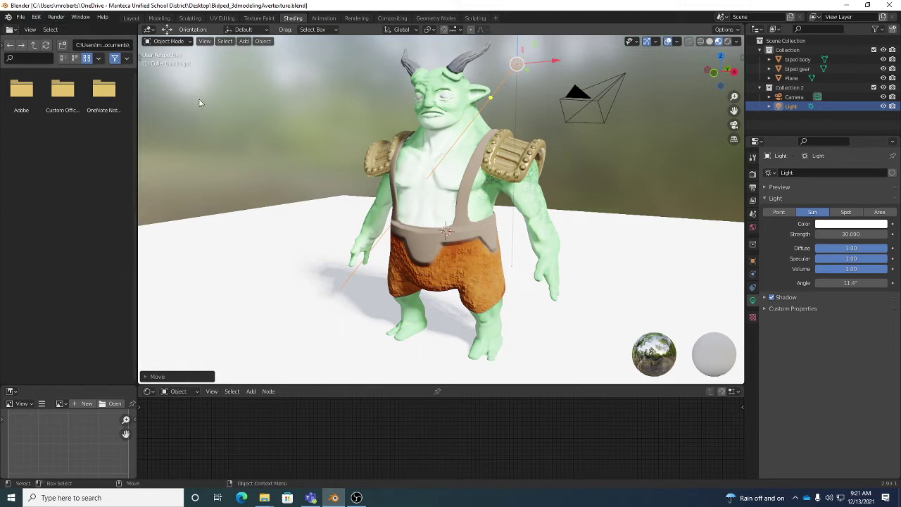
Save the project as a new file named Bidped_3dmodelingAverrendering.blend, ending the name with 'rendering'
{"action": "left_click", "coordinate": [21, 17]}
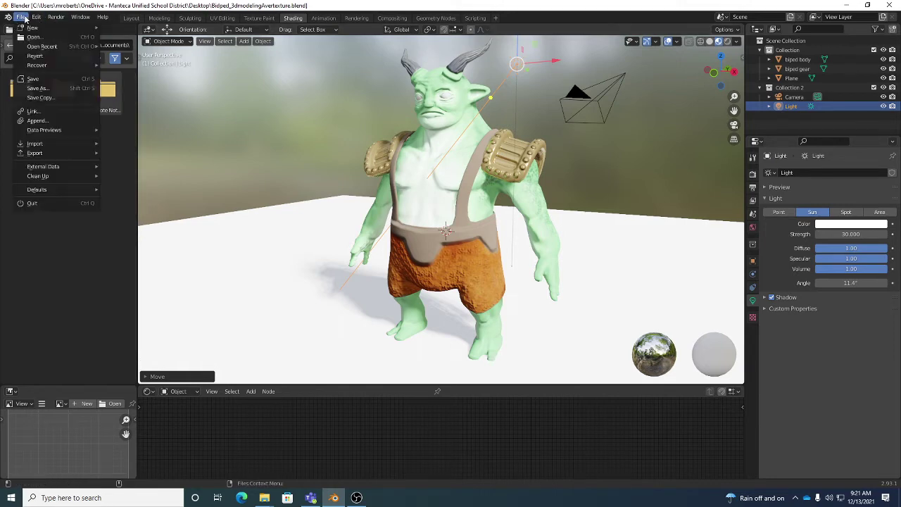
{"action": "left_click", "coordinate": [39, 88]}
{"action": "left_click", "coordinate": [453, 381]}
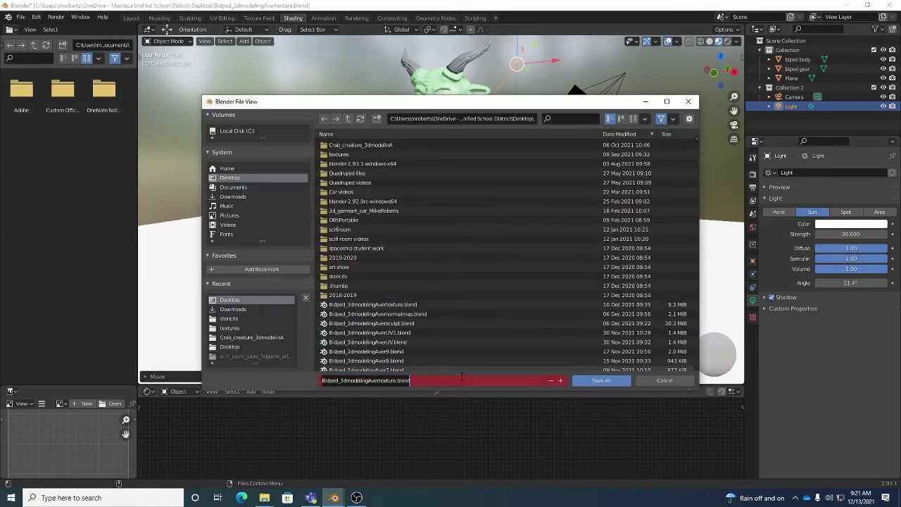
{"action": "key", "text": "End"}
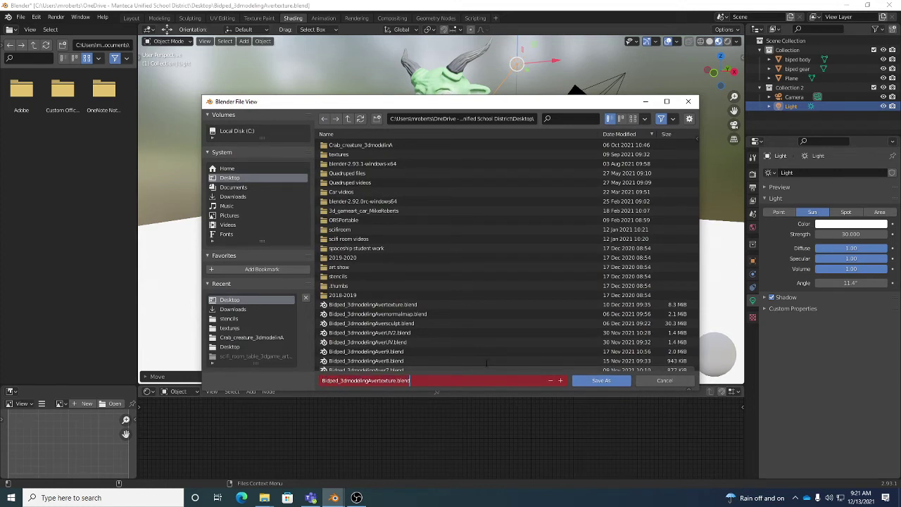
{"action": "key", "text": "BackSpace"}
{"action": "key", "text": "BackSpace"}
{"action": "key", "text": "BackSpace"}
{"action": "key", "text": "BackSpace"}
{"action": "key", "text": "BackSpace"}
{"action": "key", "text": "BackSpace"}
{"action": "key", "text": "BackSpace"}
{"action": "key", "text": "BackSpace"}
{"action": "key", "text": "BackSpace"}
{"action": "key", "text": "BackSpace"}
{"action": "key", "text": "BackSpace"}
{"action": "key", "text": "BackSpace"}
{"action": "key", "text": "BackSpace"}
{"action": "type", "text": "rendering"}
{"action": "key", "text": "Return"}
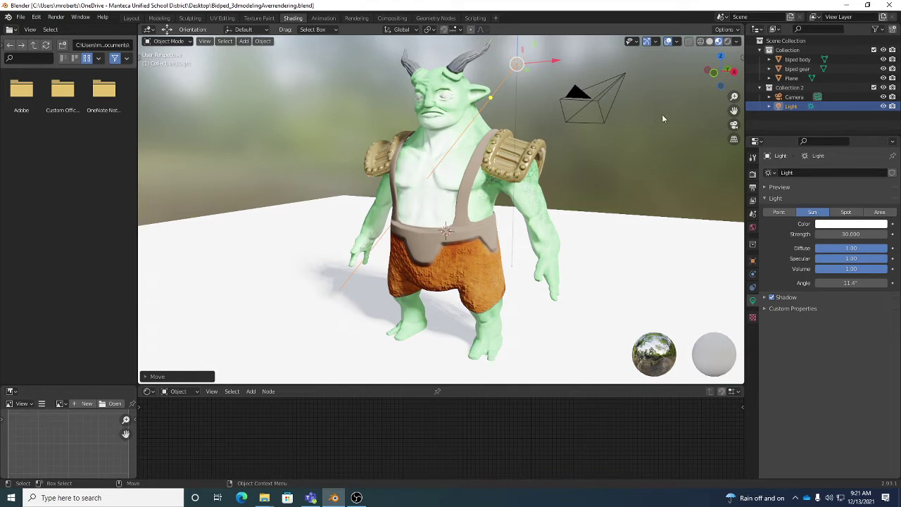
Select the Camera object and view the scene through the active camera
{"action": "left_click", "coordinate": [793, 97]}
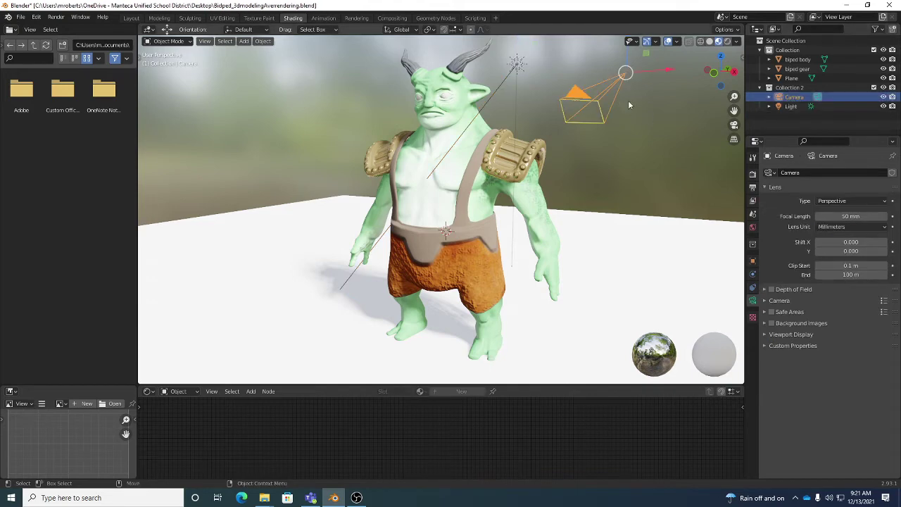
{"action": "left_click", "coordinate": [204, 41]}
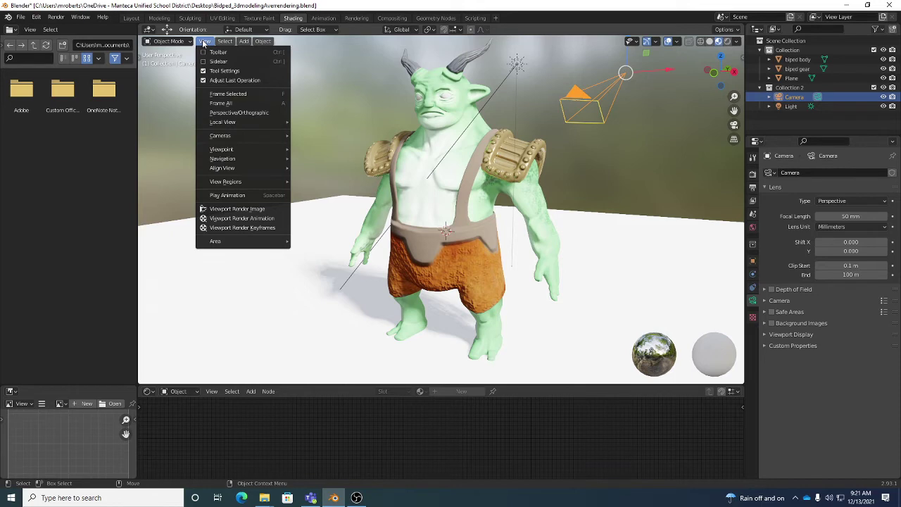
{"action": "mouse_move", "coordinate": [227, 138]}
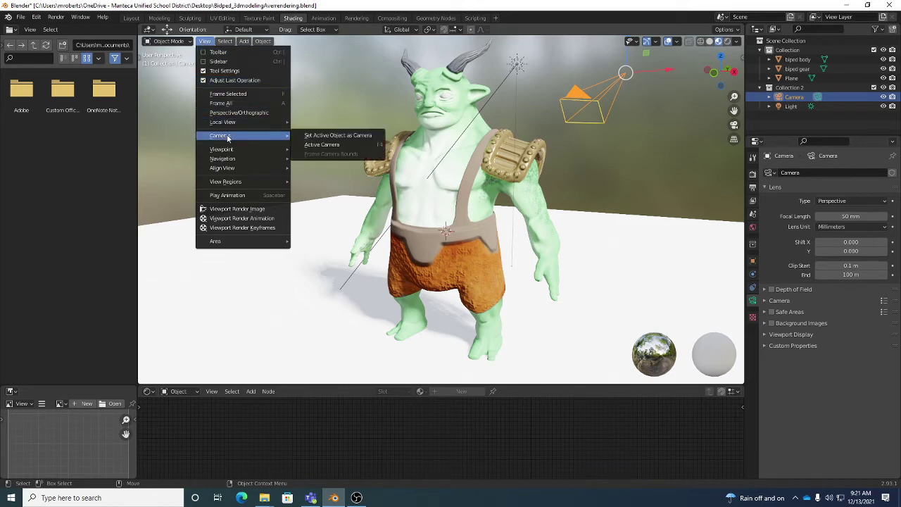
{"action": "left_click", "coordinate": [325, 145]}
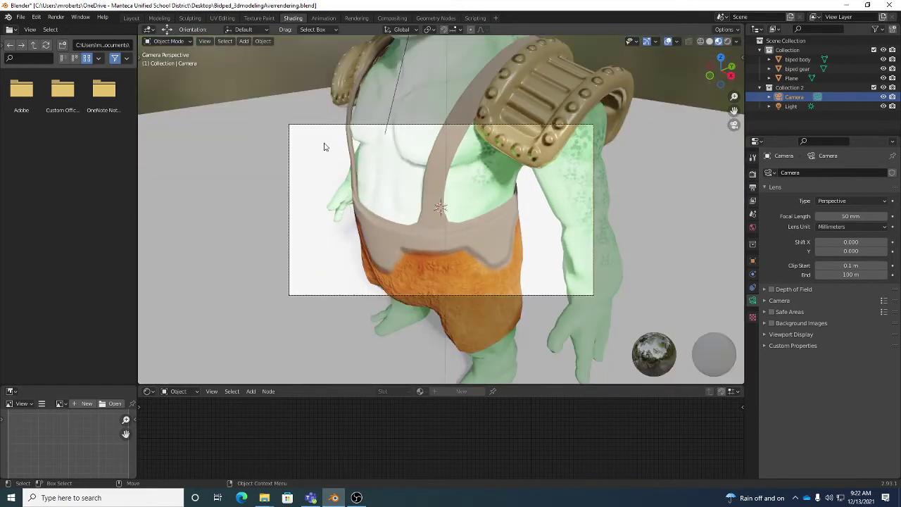
Enable Lock Camera to View and orbit until the whole horned character fits the frame
{"action": "left_click", "coordinate": [743, 59]}
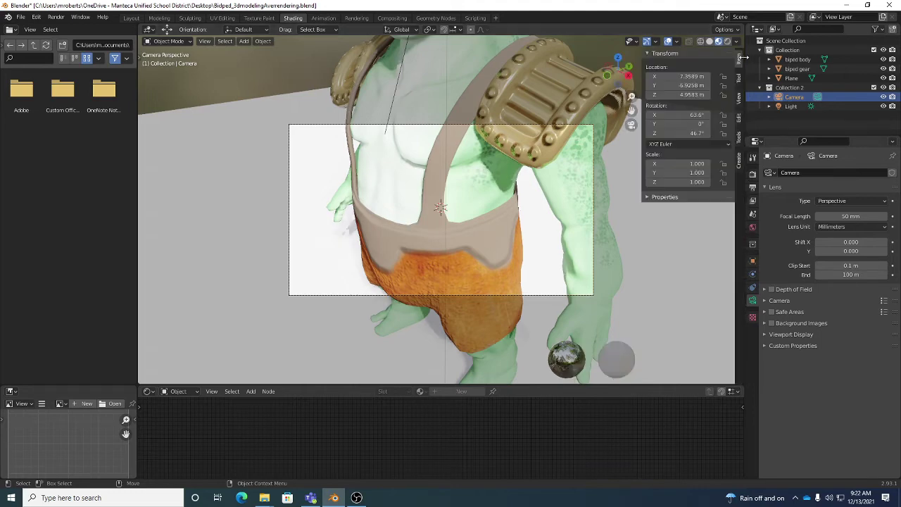
{"action": "left_click", "coordinate": [738, 99]}
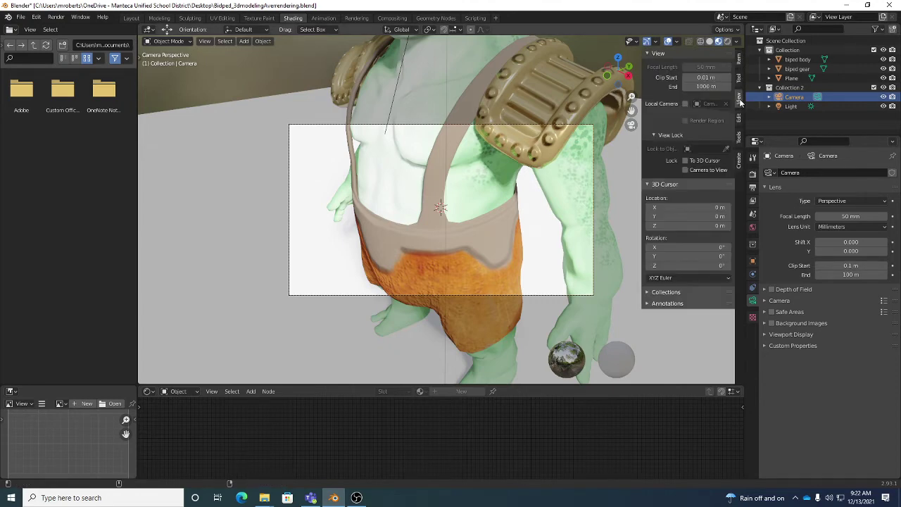
{"action": "left_click", "coordinate": [686, 170]}
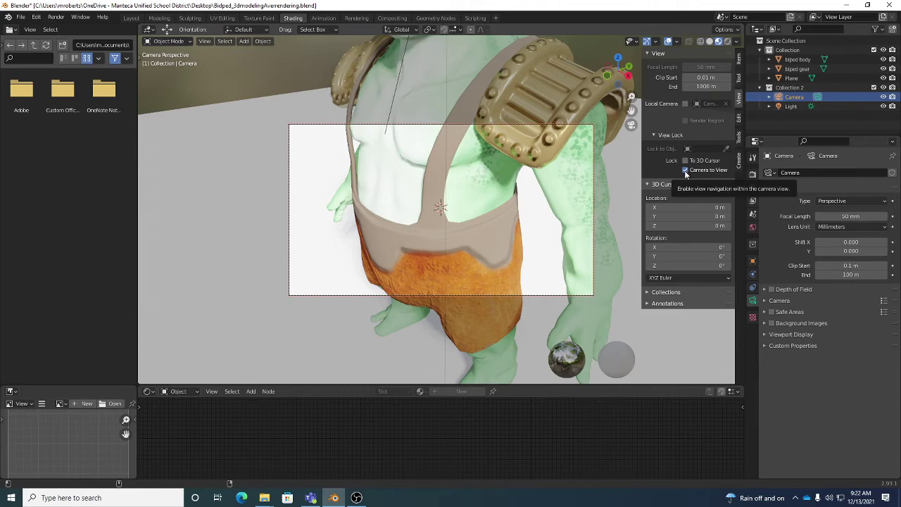
{"action": "middle_click_drag", "start_coordinate": [438, 204], "coordinate": [422, 200]}
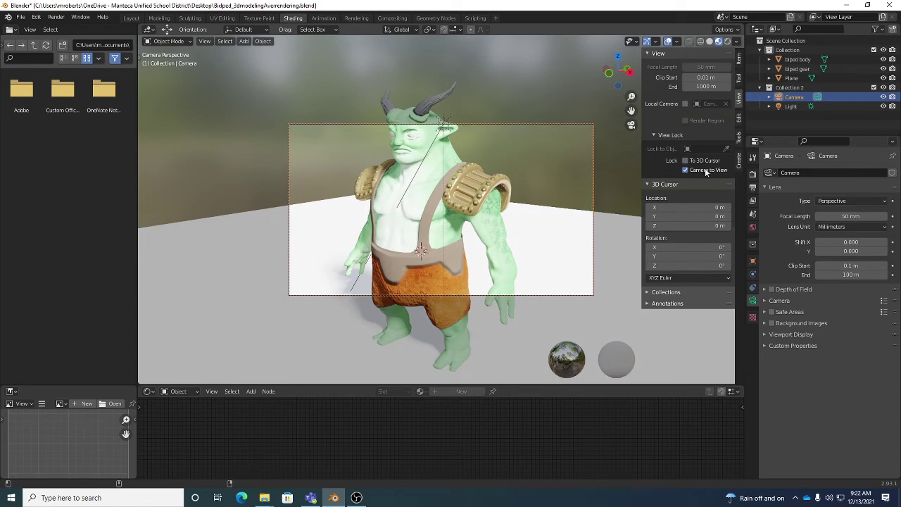
{"action": "middle_click_drag", "start_coordinate": [458, 204], "coordinate": [475, 183]}
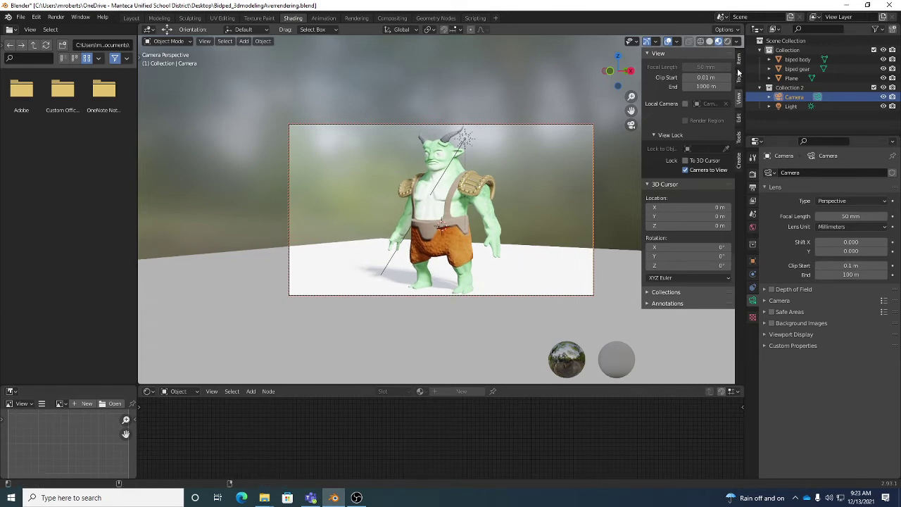
{"action": "key", "text": "n"}
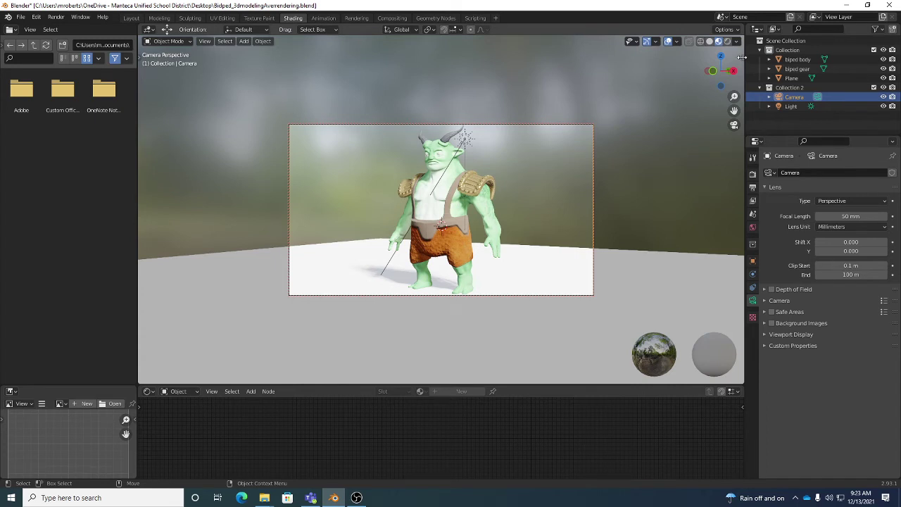
Return to the active camera view and save the file
{"action": "left_click", "coordinate": [741, 59]}
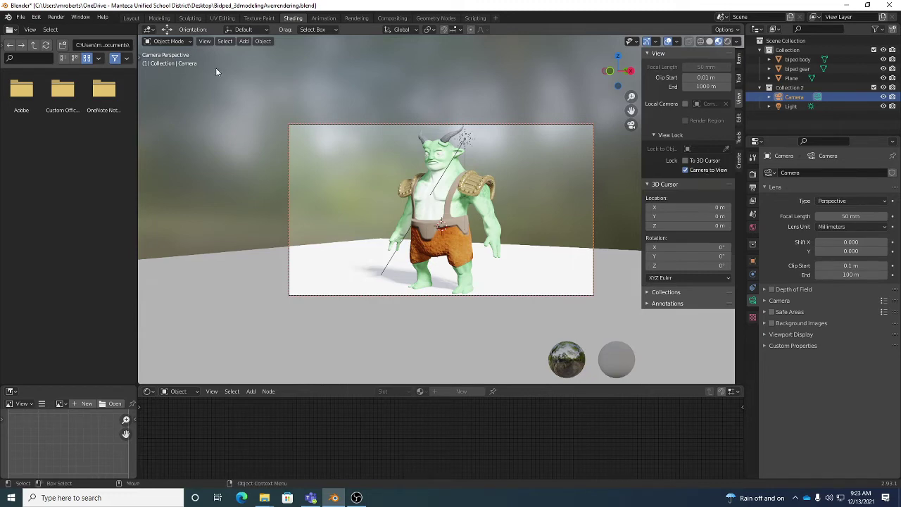
{"action": "left_click", "coordinate": [204, 41]}
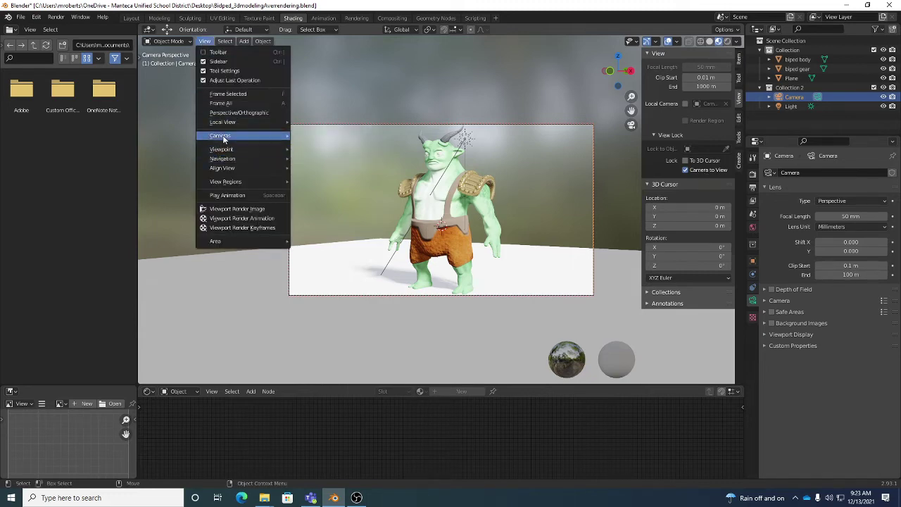
{"action": "mouse_move", "coordinate": [224, 139]}
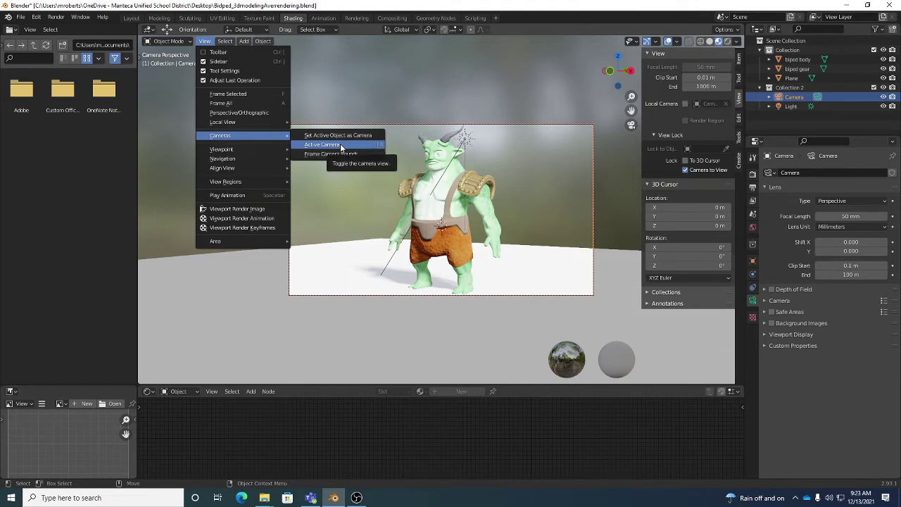
{"action": "left_click", "coordinate": [340, 145]}
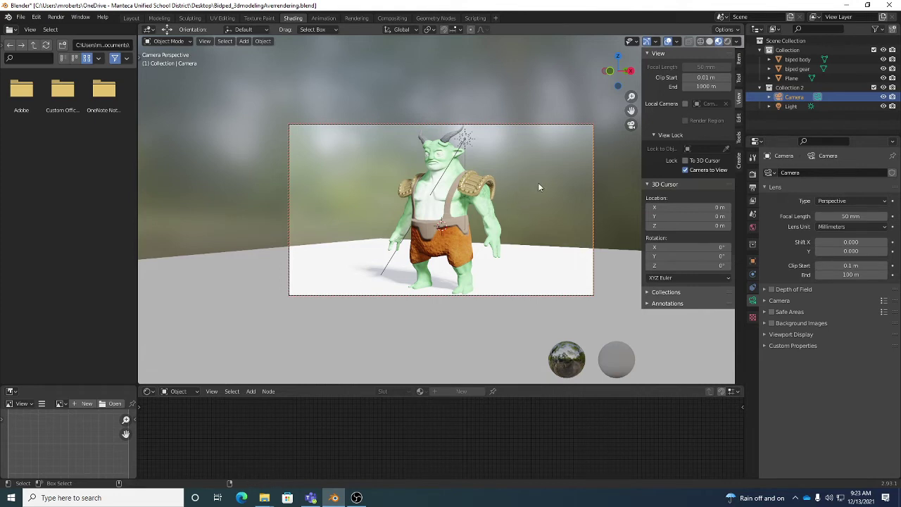
{"action": "key", "text": "ctrl+s"}
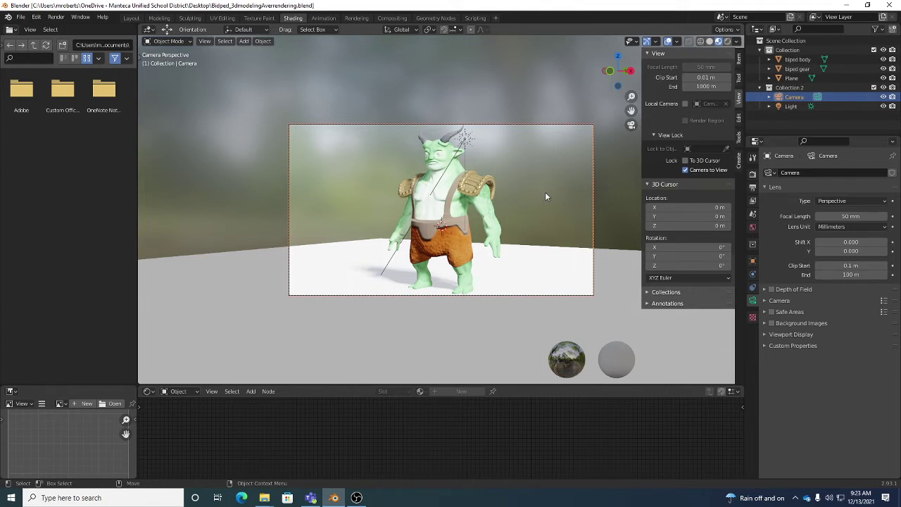
Switch viewport shading through to Rendered and show the Render Properties
{"action": "left_click", "coordinate": [700, 42]}
{"action": "left_click", "coordinate": [709, 42]}
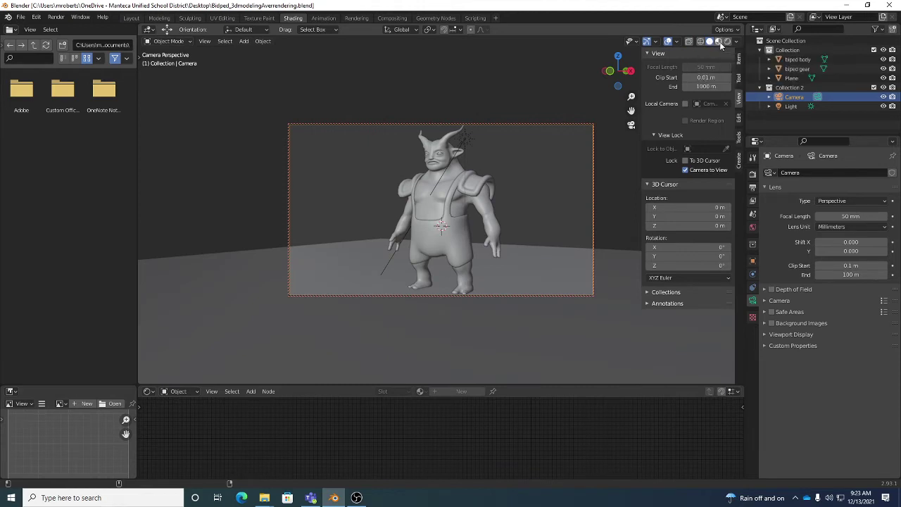
{"action": "left_click", "coordinate": [719, 43]}
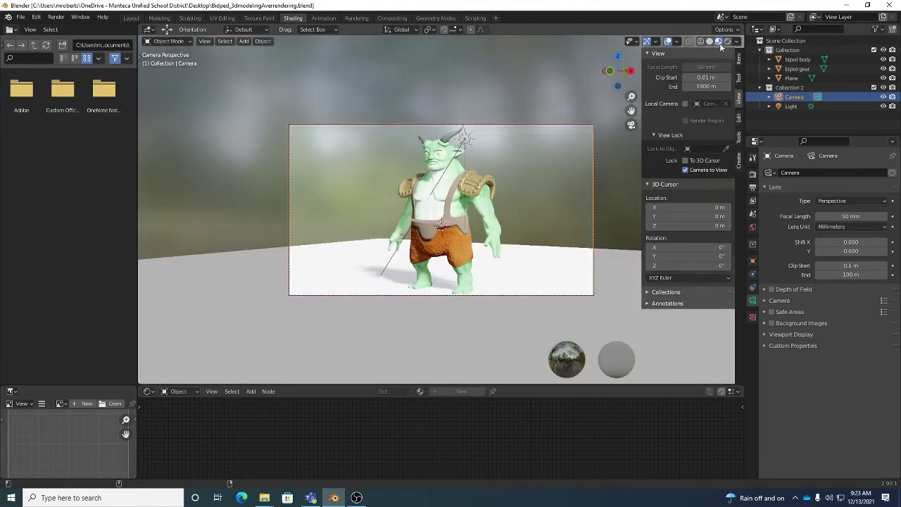
{"action": "left_click", "coordinate": [727, 42]}
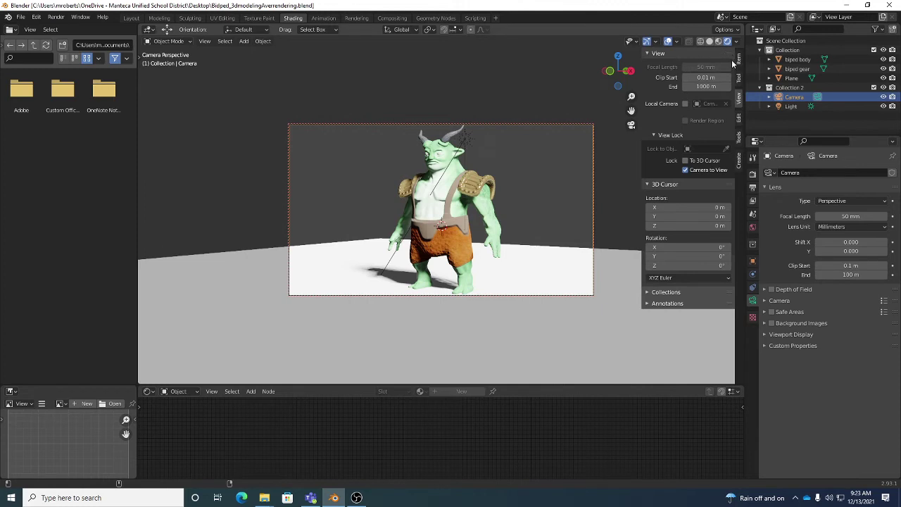
{"action": "left_click", "coordinate": [753, 174]}
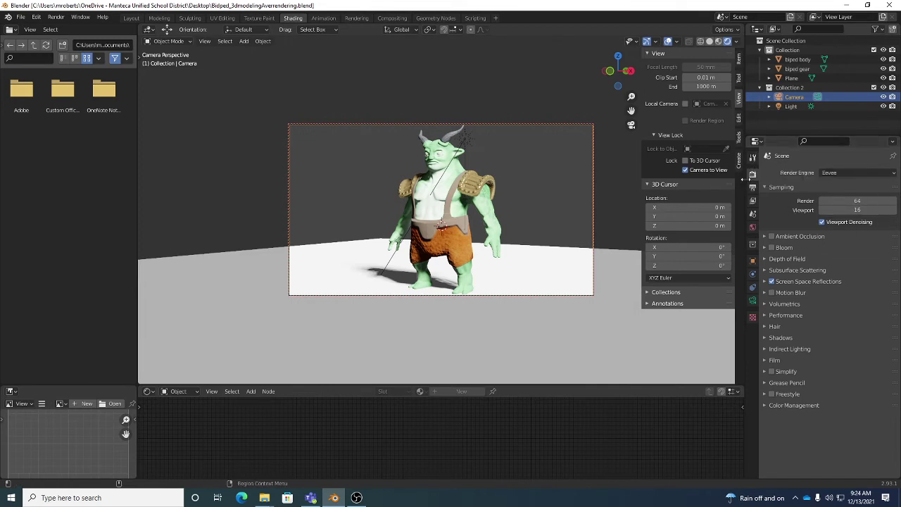
Set the render engine to Cycles and expand the Sampling > Denoising options
{"action": "left_click", "coordinate": [840, 176]}
{"action": "left_click", "coordinate": [833, 204]}
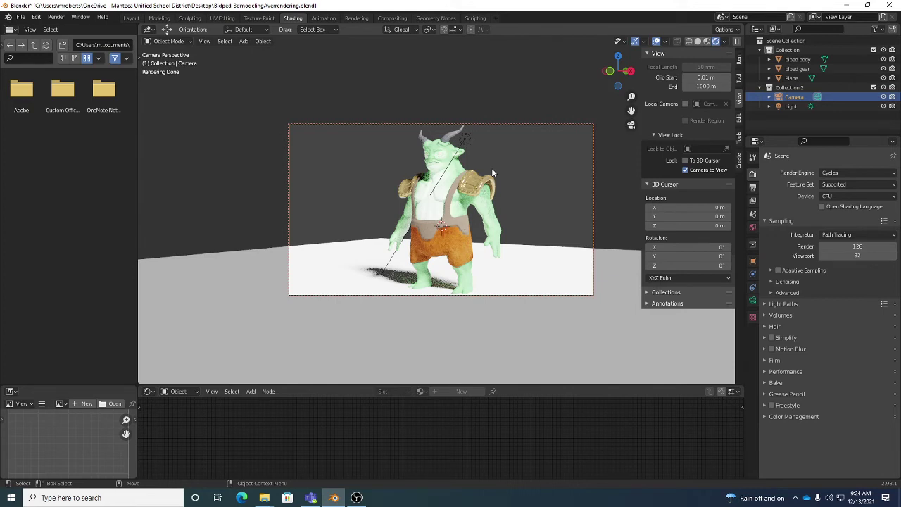
{"action": "left_click", "coordinate": [770, 281]}
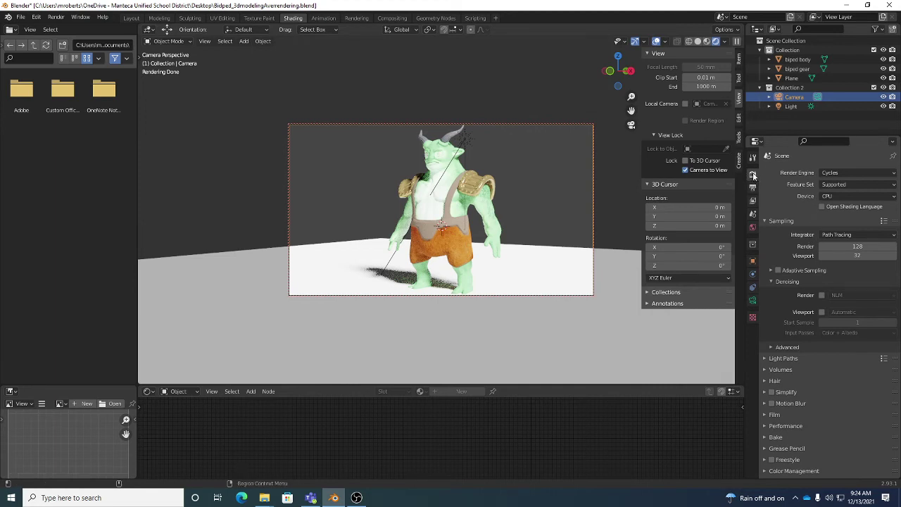
{"action": "left_click", "coordinate": [834, 175]}
{"action": "left_click", "coordinate": [836, 207]}
Enable viewport denoising, using OpenImageDenoise for both final render and viewport
{"action": "left_click", "coordinate": [821, 312]}
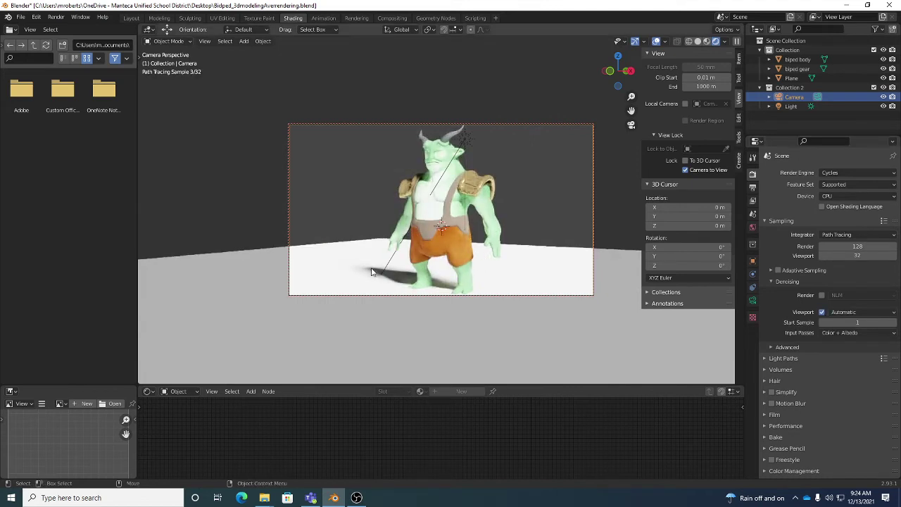
{"action": "left_click", "coordinate": [840, 295]}
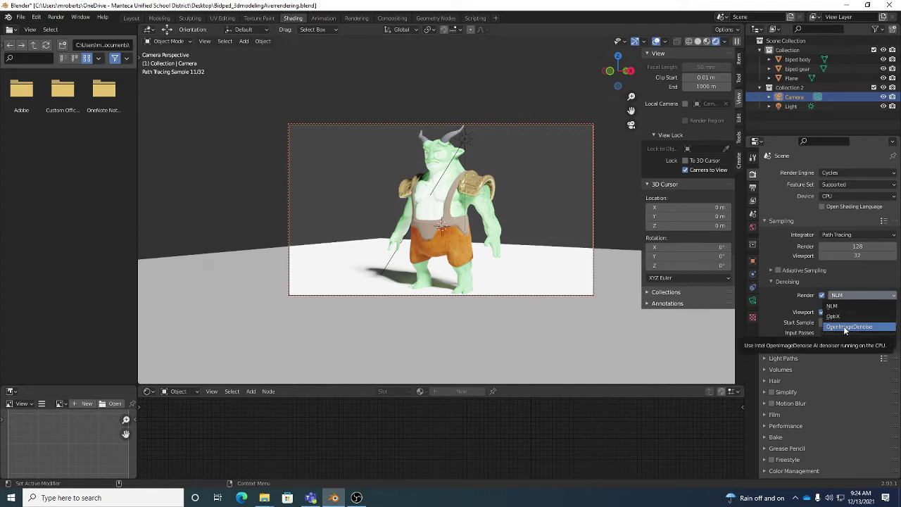
{"action": "left_click", "coordinate": [848, 327]}
{"action": "left_click", "coordinate": [847, 314]}
{"action": "left_click", "coordinate": [849, 344]}
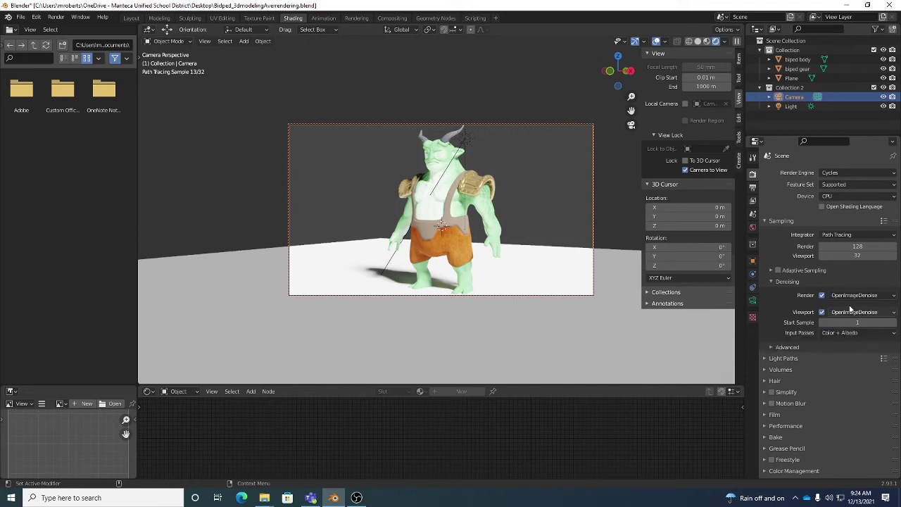
{"action": "left_click", "coordinate": [859, 295]}
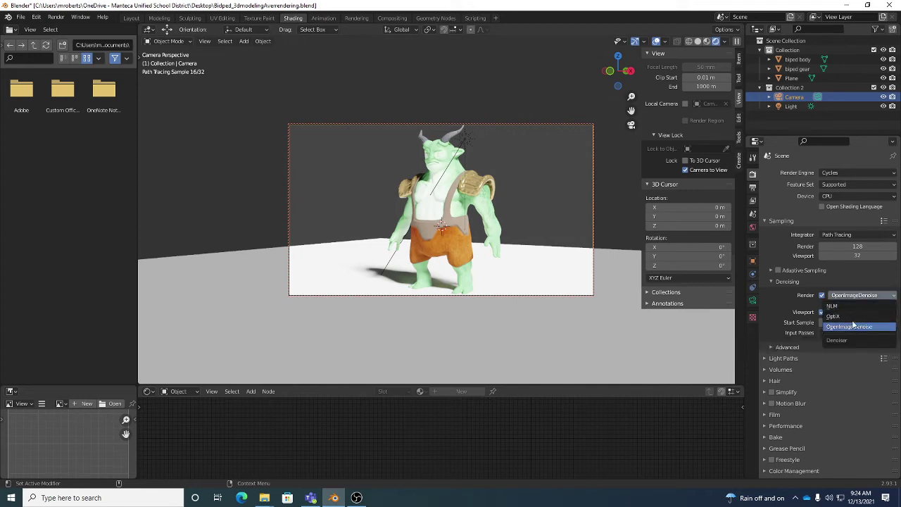
{"action": "left_click", "coordinate": [839, 272]}
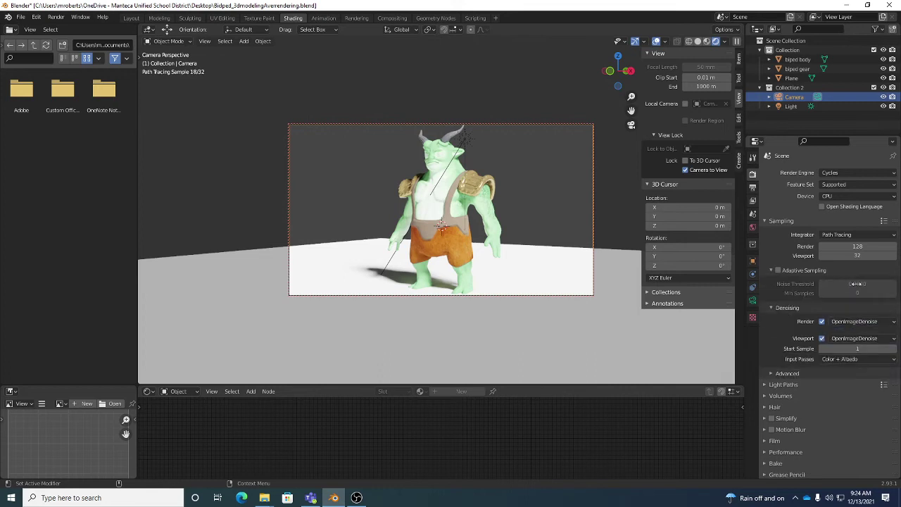
{"action": "left_click", "coordinate": [771, 271]}
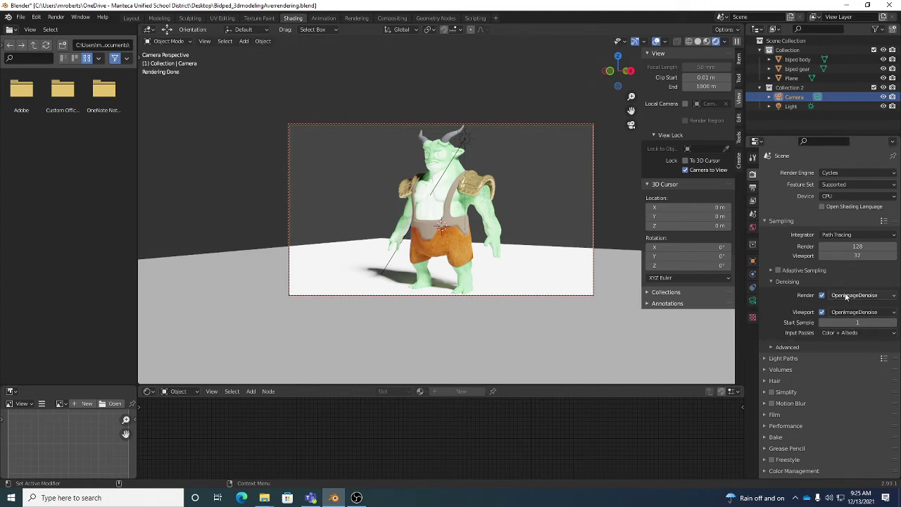
{"action": "left_click", "coordinate": [822, 311]}
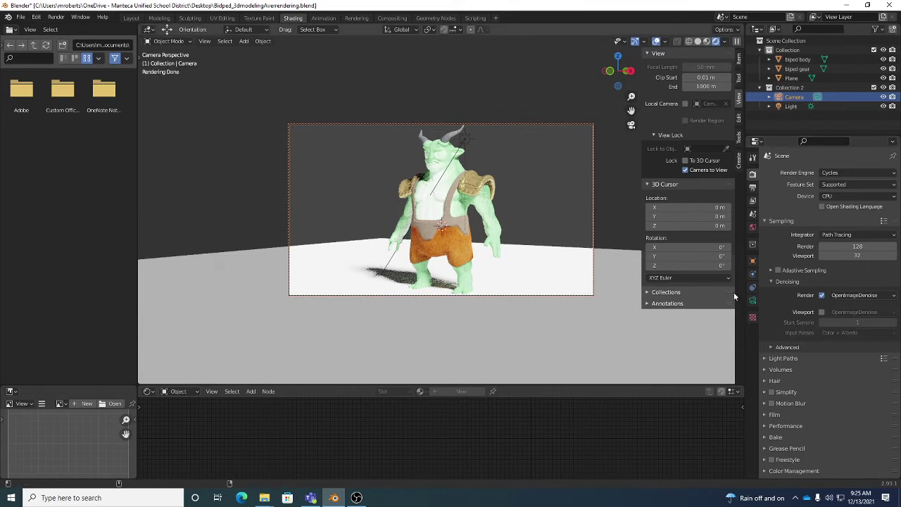
{"action": "left_click", "coordinate": [821, 311]}
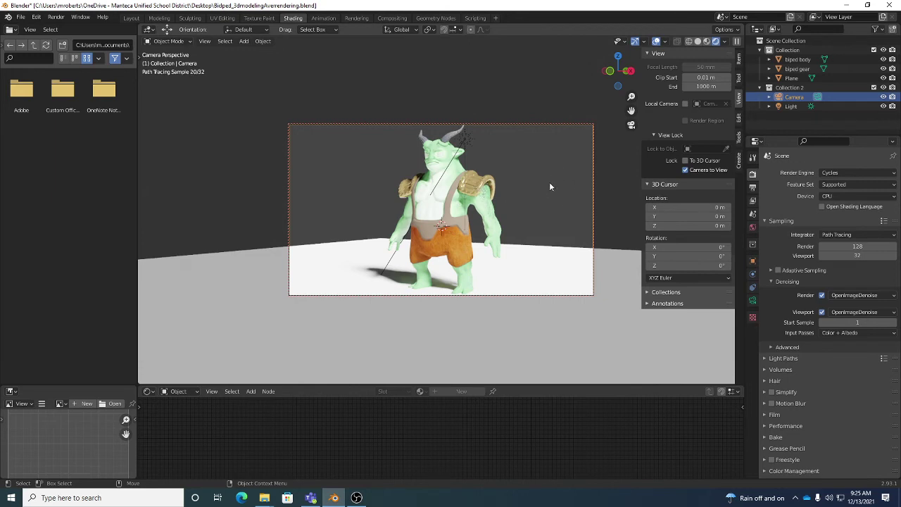
Raise the World Surface Color value to about 0.319 for a light-gray background
{"action": "left_click", "coordinate": [753, 229]}
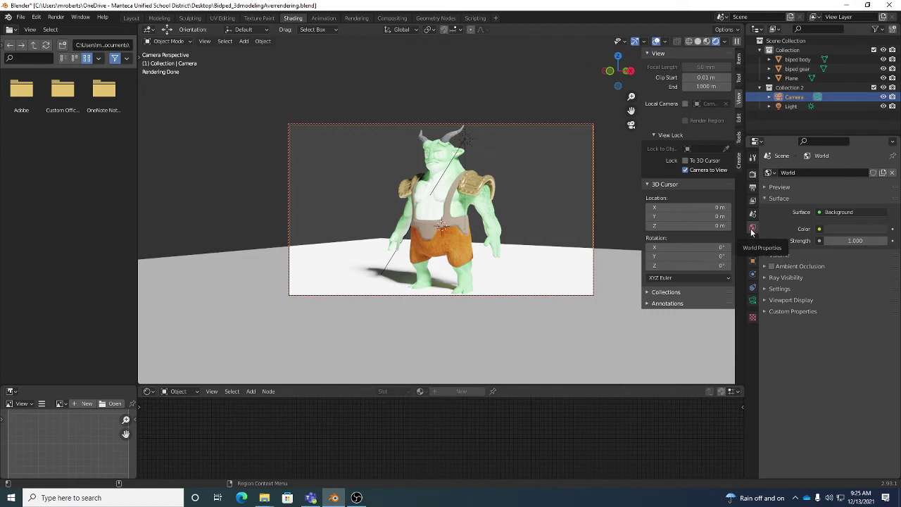
{"action": "left_click", "coordinate": [819, 229]}
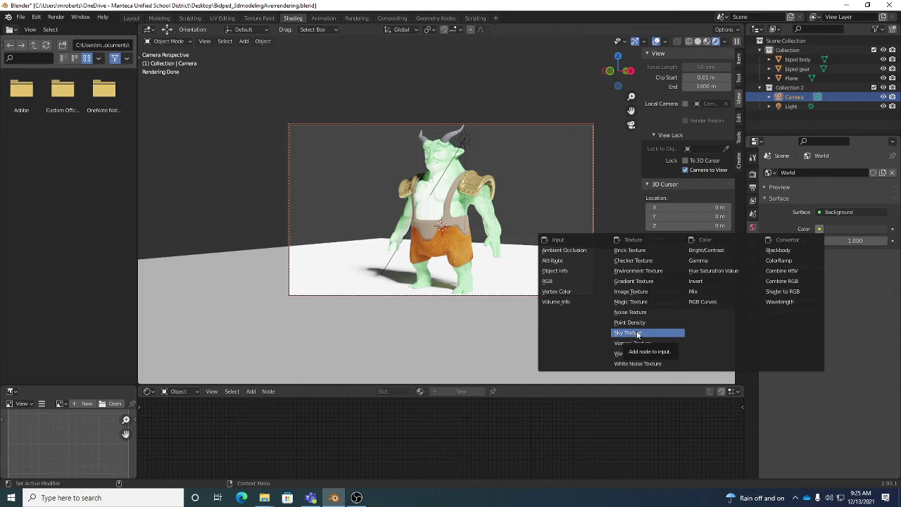
{"action": "left_click", "coordinate": [857, 230]}
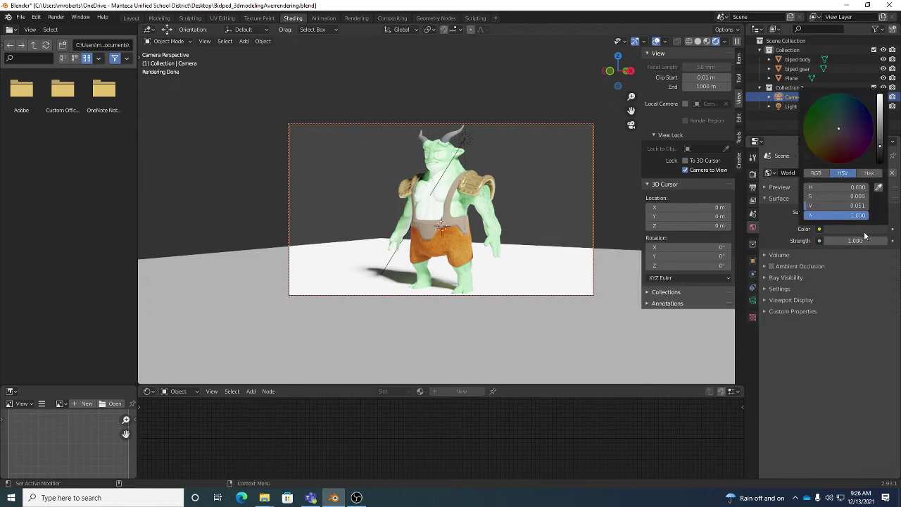
{"action": "left_click_drag", "start_coordinate": [880, 144], "coordinate": [879, 121]}
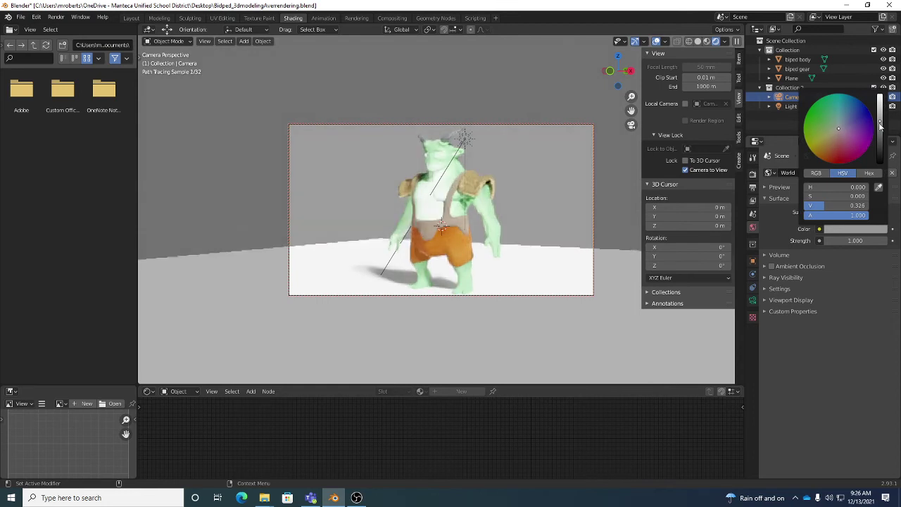
{"action": "left_click", "coordinate": [820, 230]}
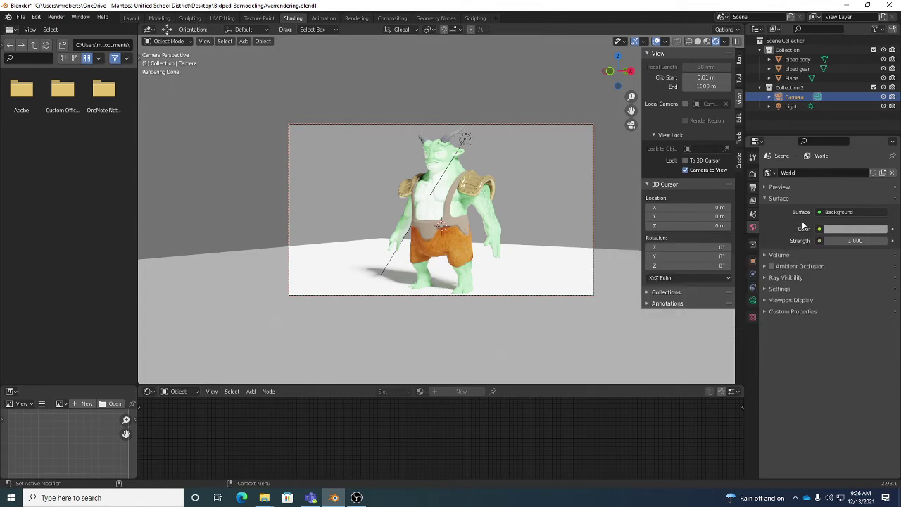
{"action": "left_click", "coordinate": [844, 229]}
{"action": "left_click", "coordinate": [753, 188]}
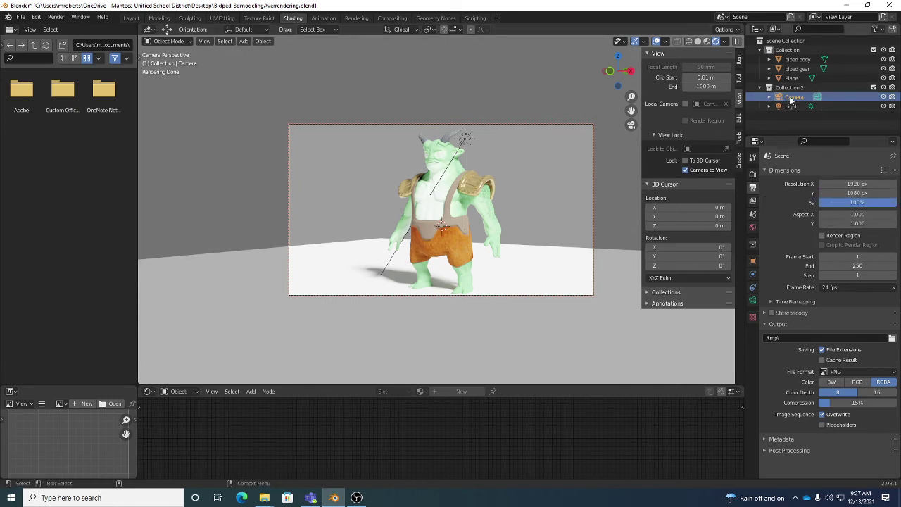
{"action": "left_click", "coordinate": [752, 228]}
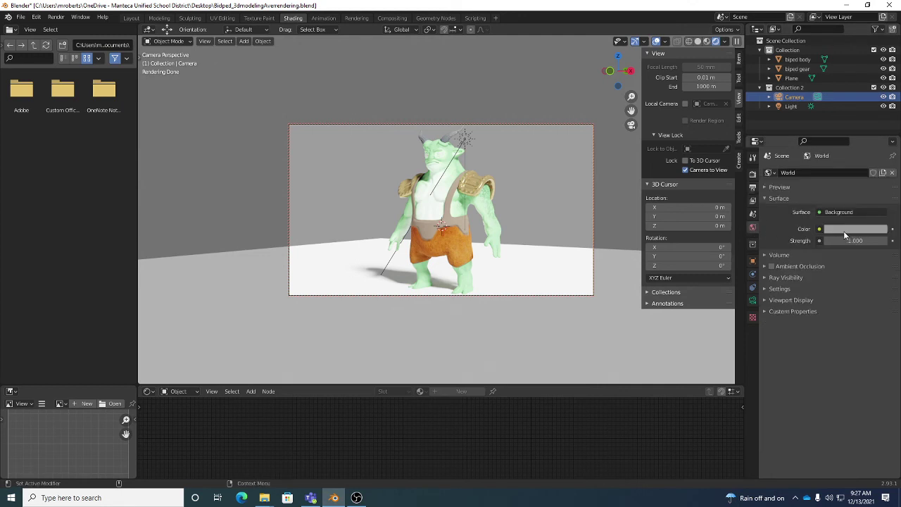
Render the final Cycles still image with Render > Render Image
{"action": "left_click", "coordinate": [61, 19]}
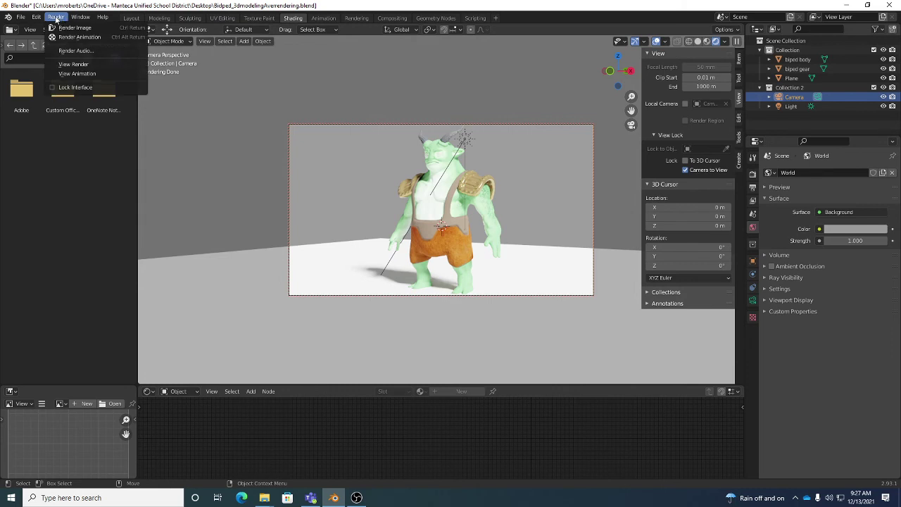
{"action": "mouse_move", "coordinate": [80, 16]}
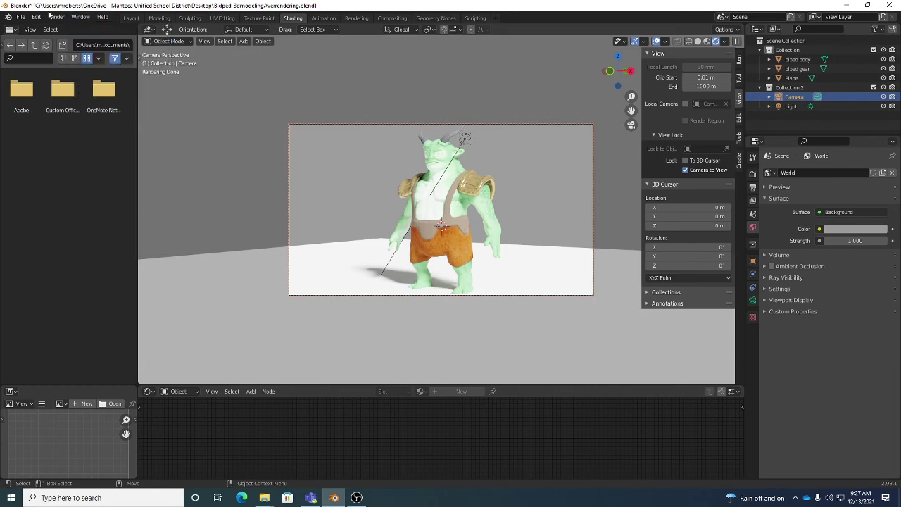
{"action": "left_click", "coordinate": [54, 18]}
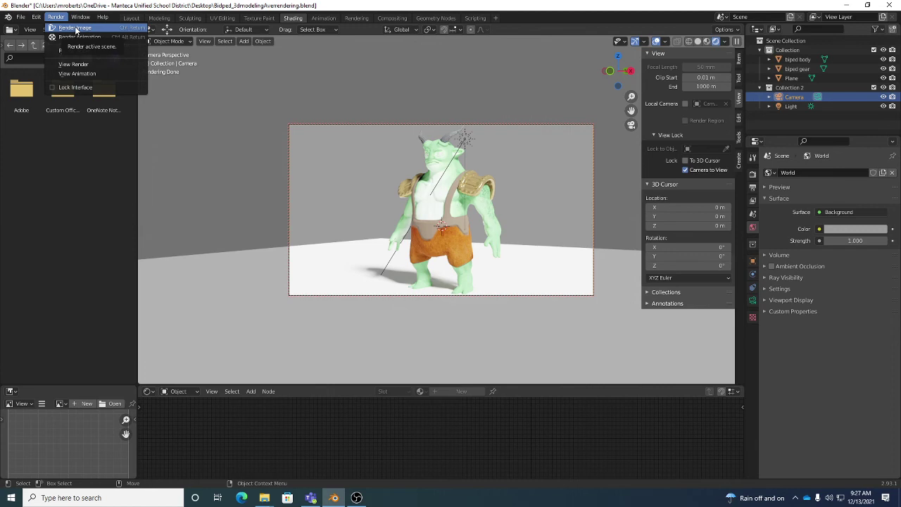
{"action": "left_click", "coordinate": [76, 28]}
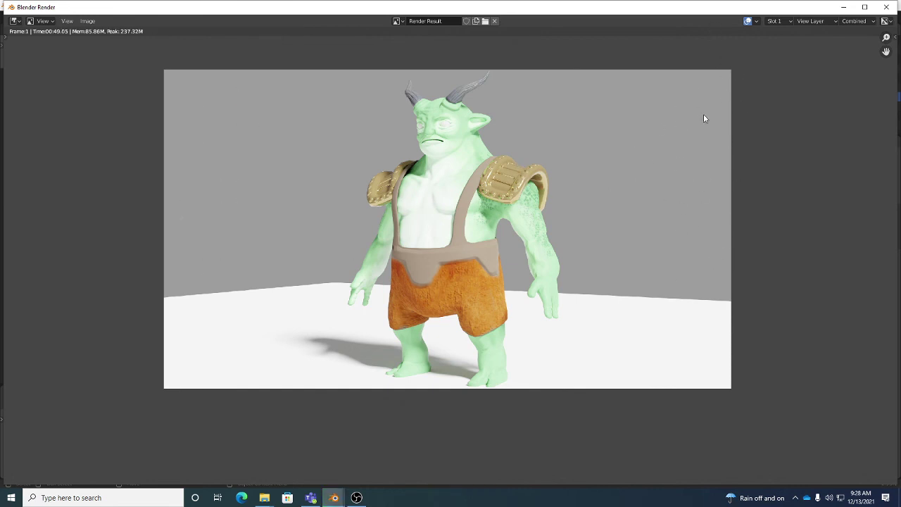
Save the finished render from the render window to the Desktop as bipedrender.png
{"action": "left_click", "coordinate": [87, 21]}
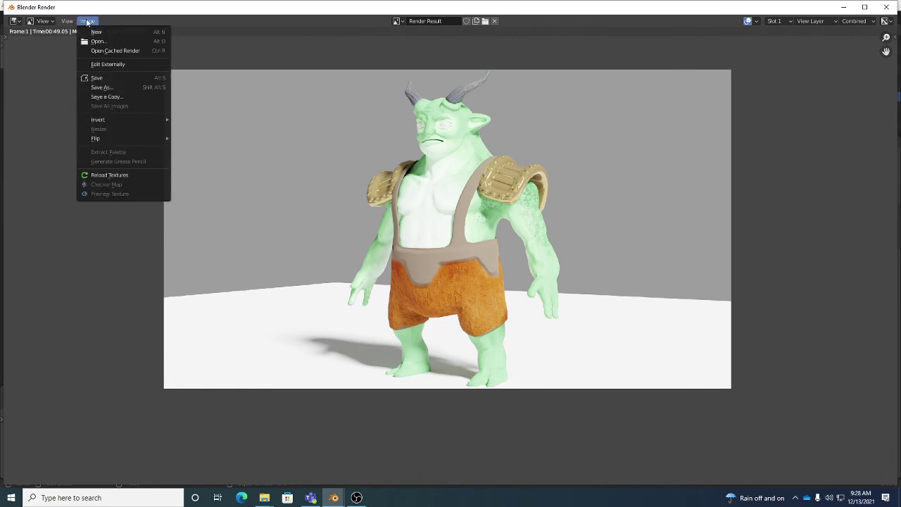
{"action": "mouse_move", "coordinate": [123, 11]}
{"action": "left_mouse_down"}
{"action": "mouse_move", "coordinate": [132, 60]}
{"action": "mouse_move", "coordinate": [136, 12]}
{"action": "left_mouse_up"}
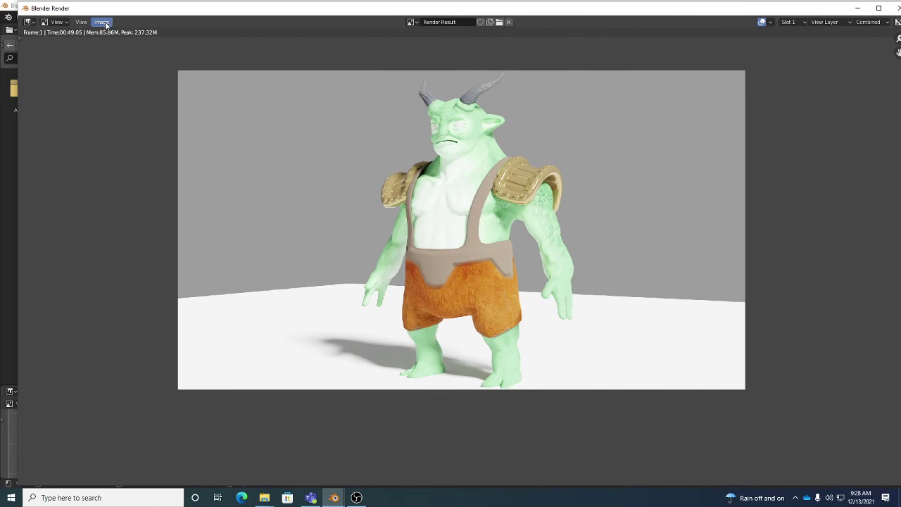
{"action": "left_click", "coordinate": [102, 22]}
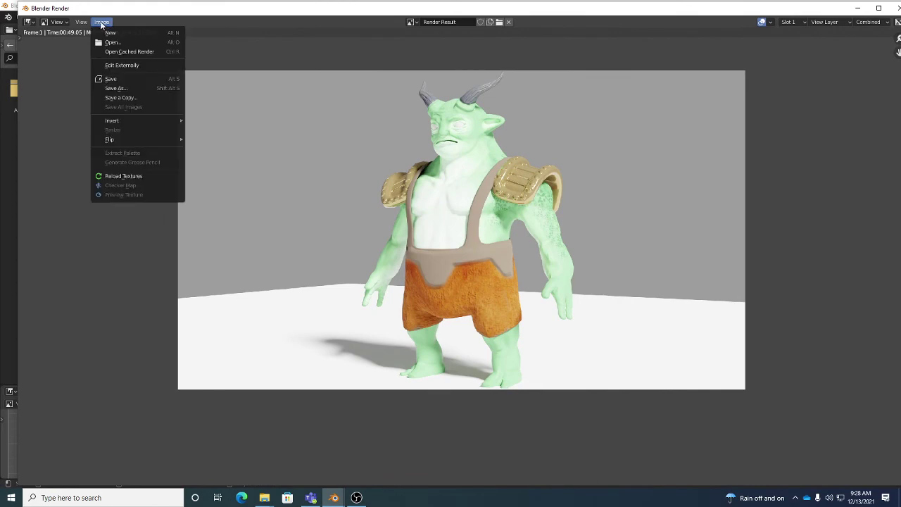
{"action": "left_click", "coordinate": [112, 88]}
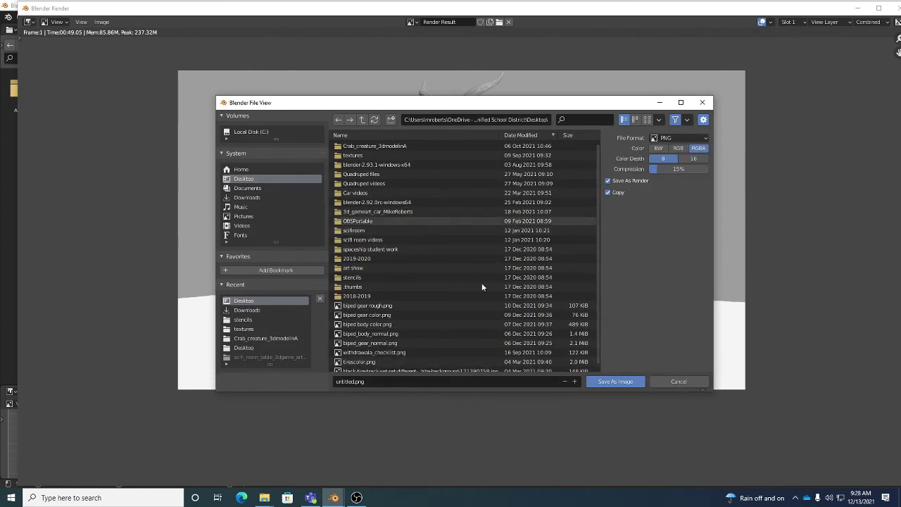
{"action": "left_click", "coordinate": [450, 380]}
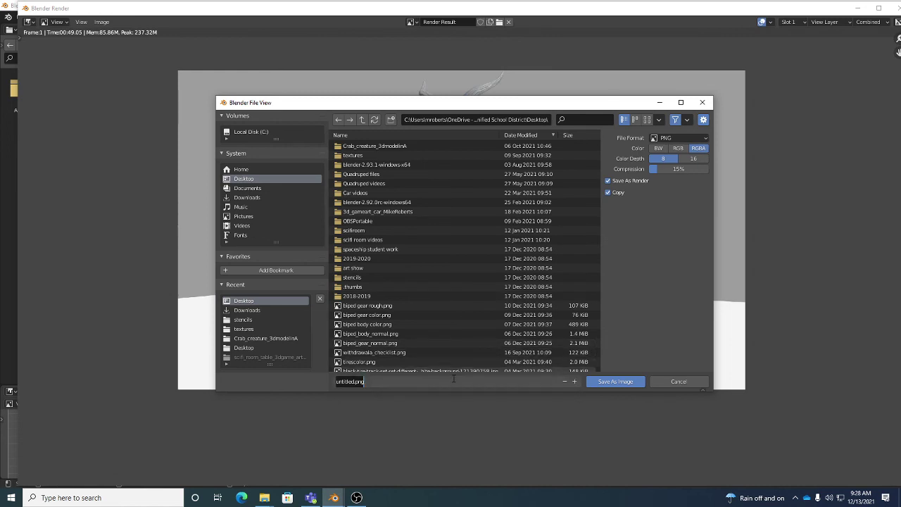
{"action": "type", "text": "bipedrender"}
{"action": "left_click", "coordinate": [629, 382]}
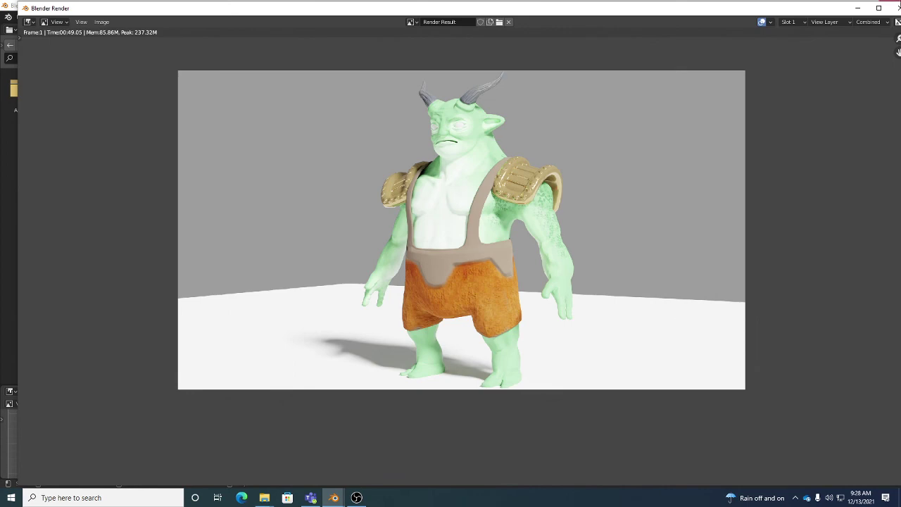
Close the render window, minimize Blender, and clear the open windows off the desktop
{"action": "left_click", "coordinate": [896, 8]}
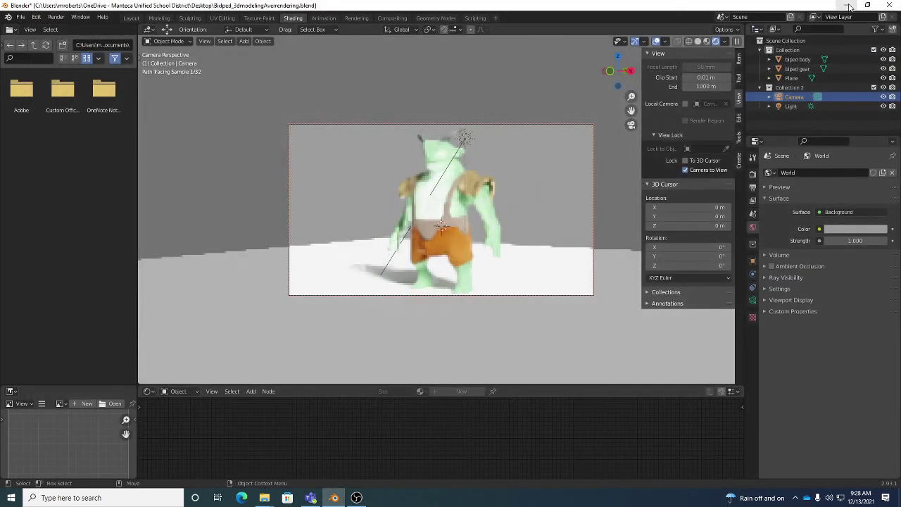
{"action": "left_click", "coordinate": [853, 5]}
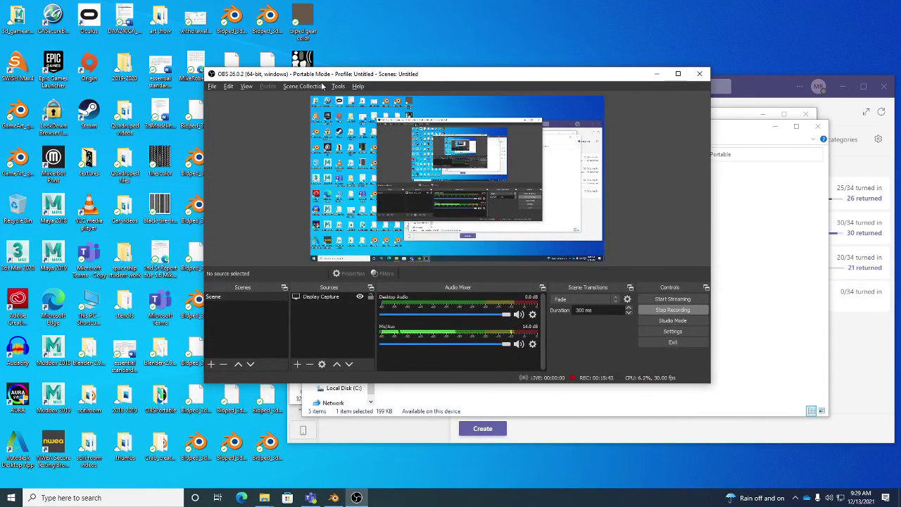
{"action": "left_click_drag", "start_coordinate": [324, 79], "coordinate": [498, 83]}
{"action": "left_click_drag", "start_coordinate": [338, 96], "coordinate": [520, 118]}
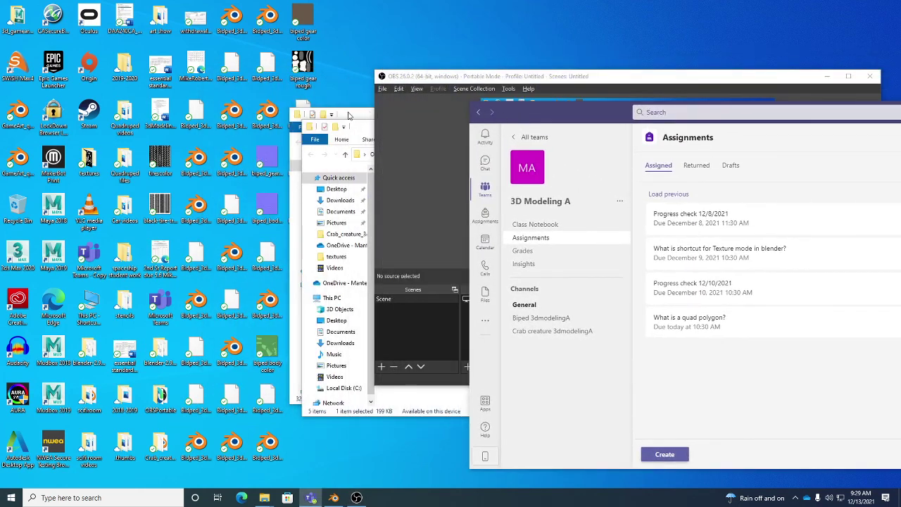
{"action": "left_click_drag", "start_coordinate": [348, 116], "coordinate": [400, 118]}
{"action": "left_click", "coordinate": [856, 119]}
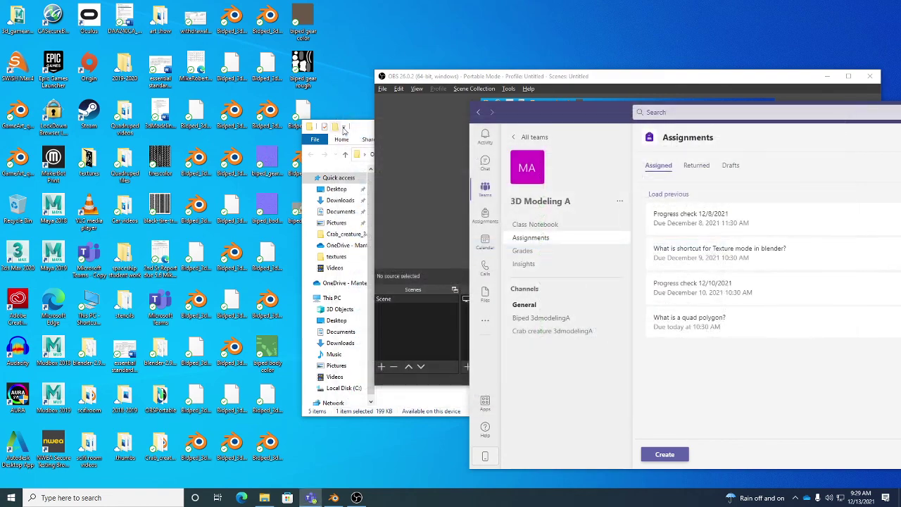
{"action": "left_click", "coordinate": [363, 133]}
{"action": "left_click", "coordinate": [817, 128]}
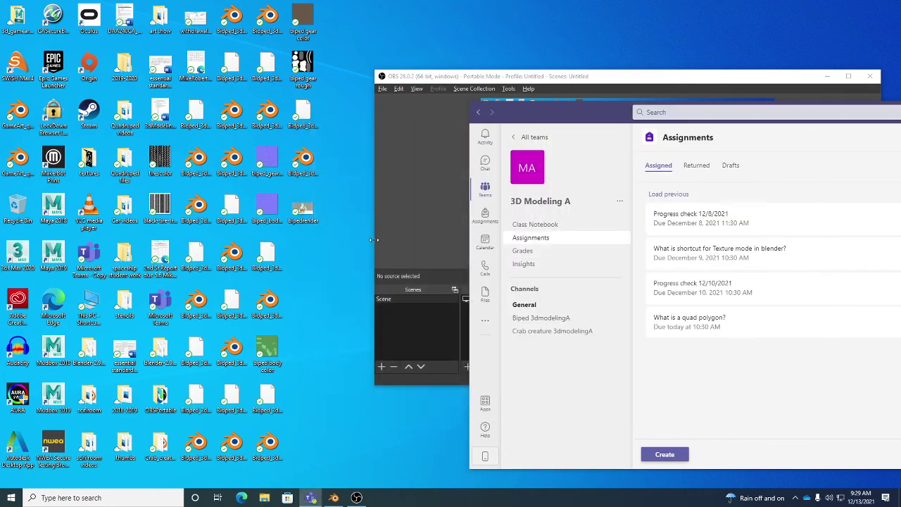
Open bipedrender.png in Photos to check it, close it, and bring OBS forward
{"action": "double_click", "coordinate": [304, 209]}
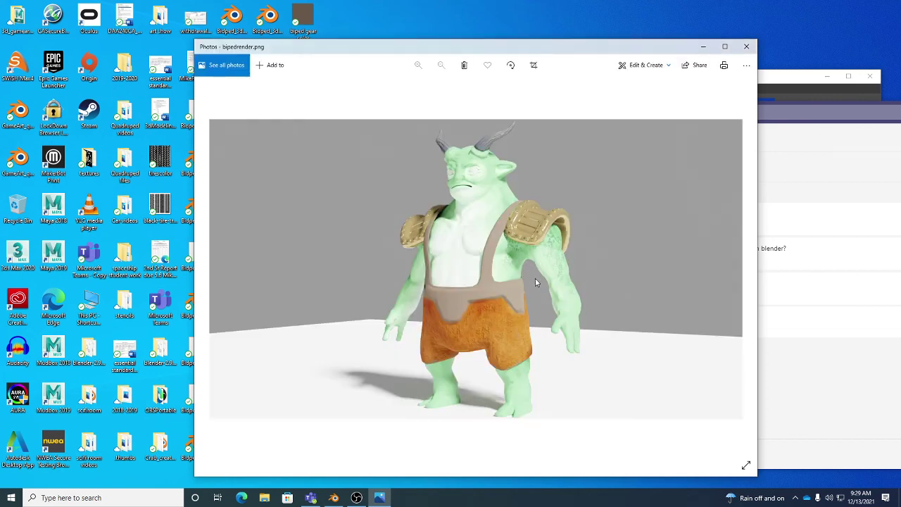
{"action": "left_click", "coordinate": [746, 47]}
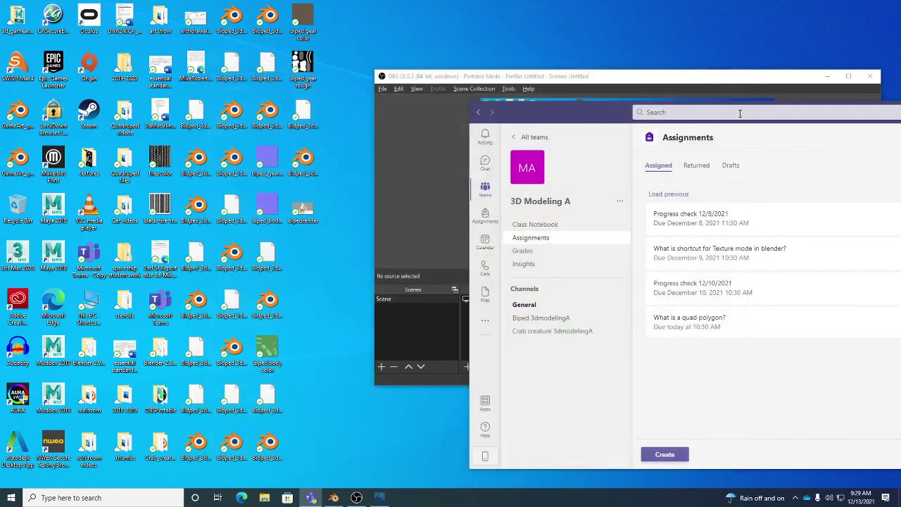
{"action": "left_click", "coordinate": [577, 79]}
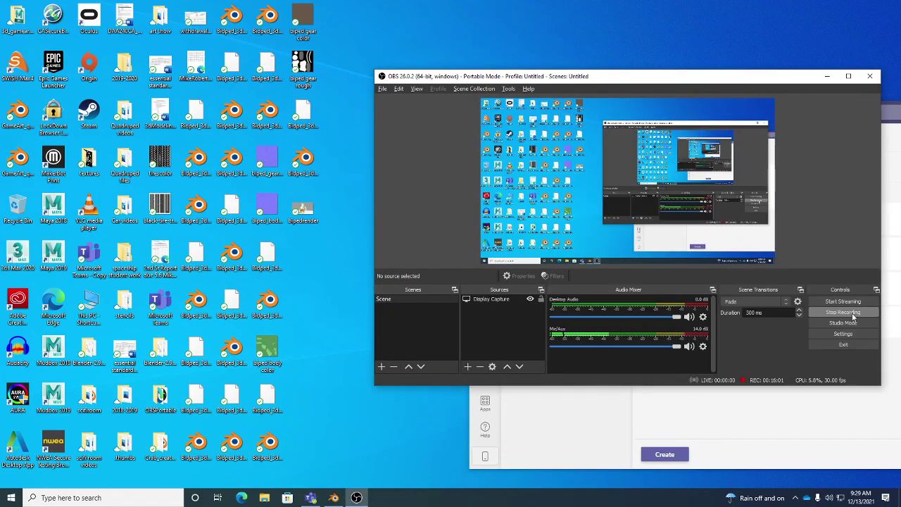